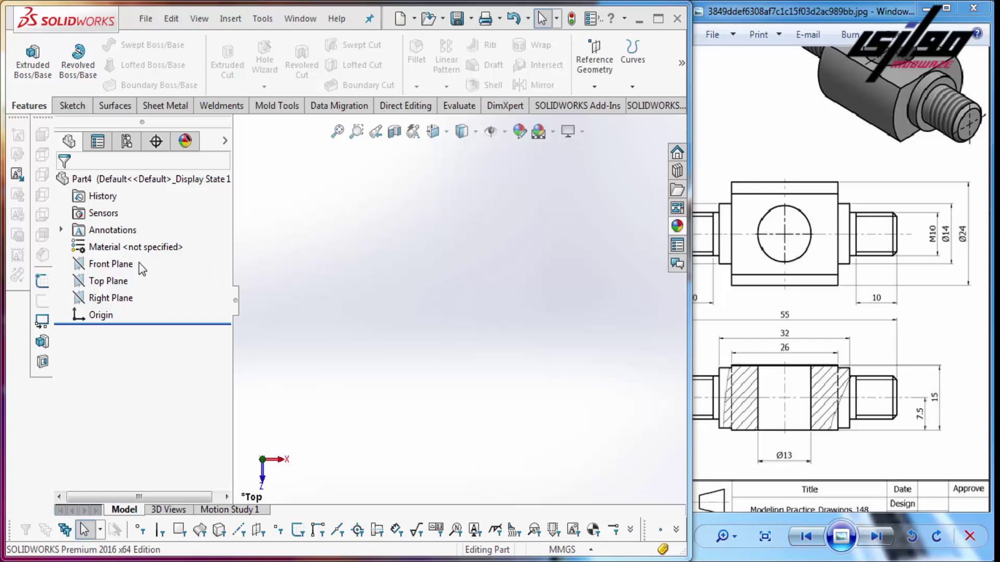
Step: Start a Top Plane sketch with a center rectangle anchored at the origin
right_click(123, 280)
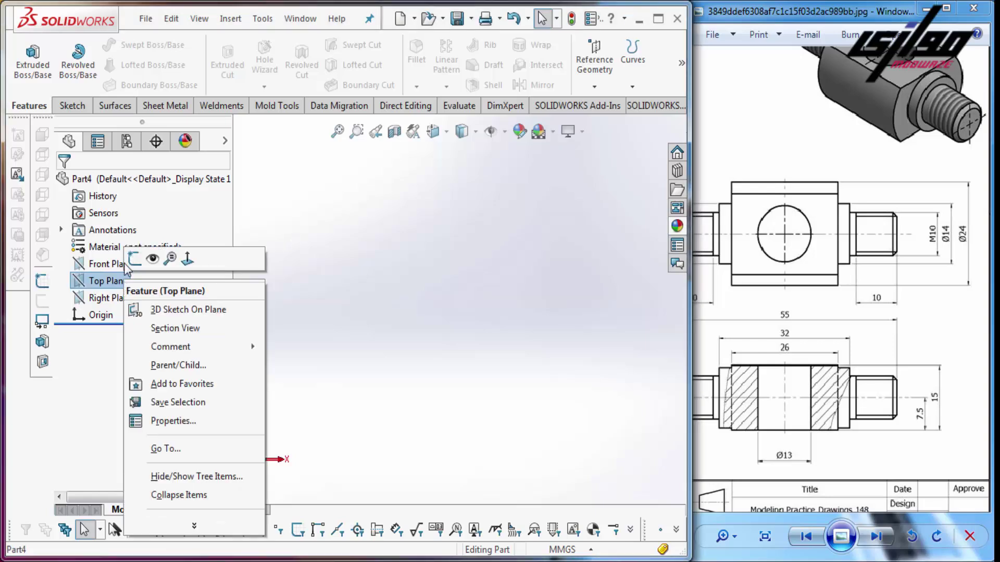
left_click(134, 258)
left_click(103, 67)
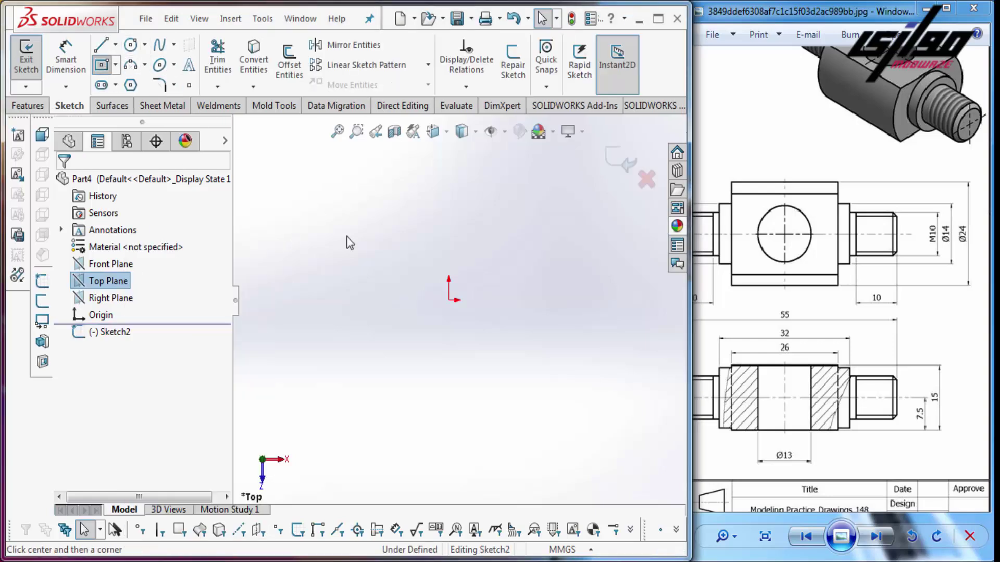
left_click(448, 299)
left_click(354, 227)
key("Escape")
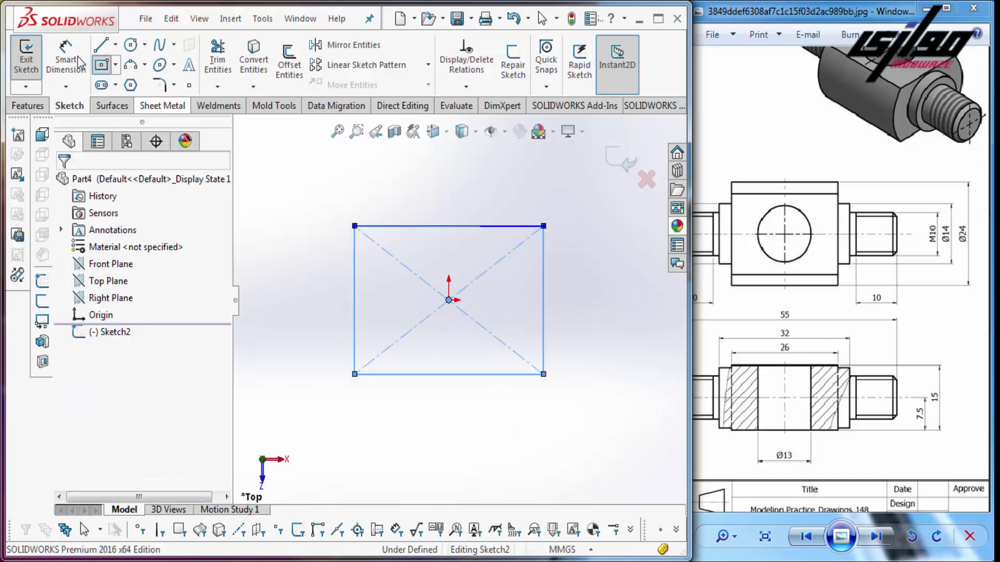
key("Escape")
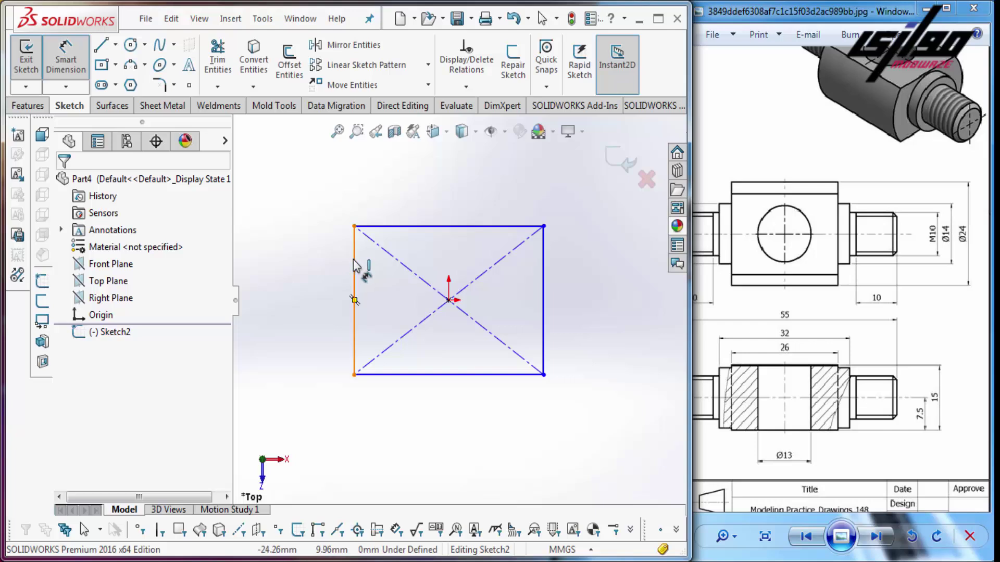
Step: Dimension the rectangle 24 wide and 15 high so it is fully defined
left_click(354, 270)
left_click(544, 279)
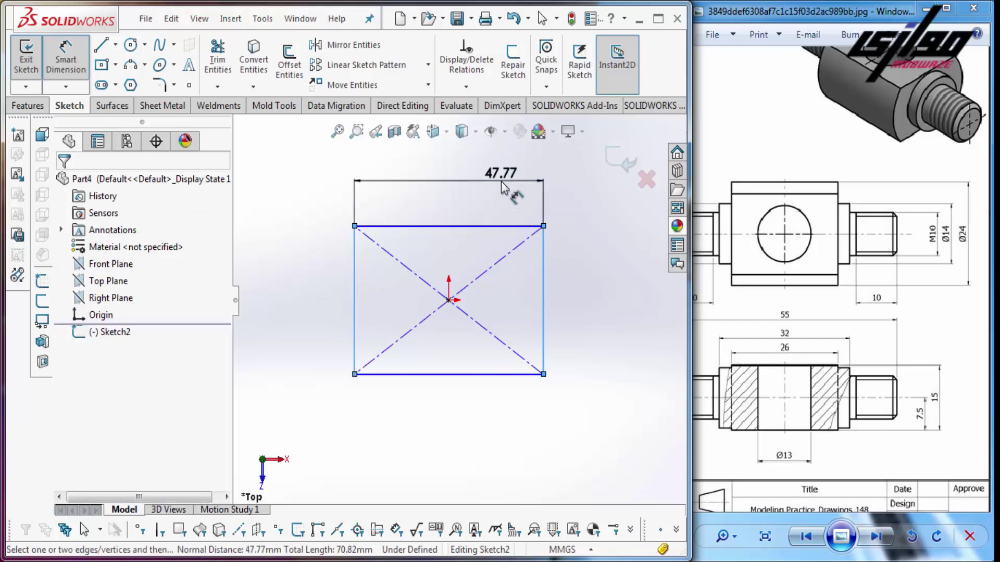
left_click(514, 190)
type("24")
key("Return")
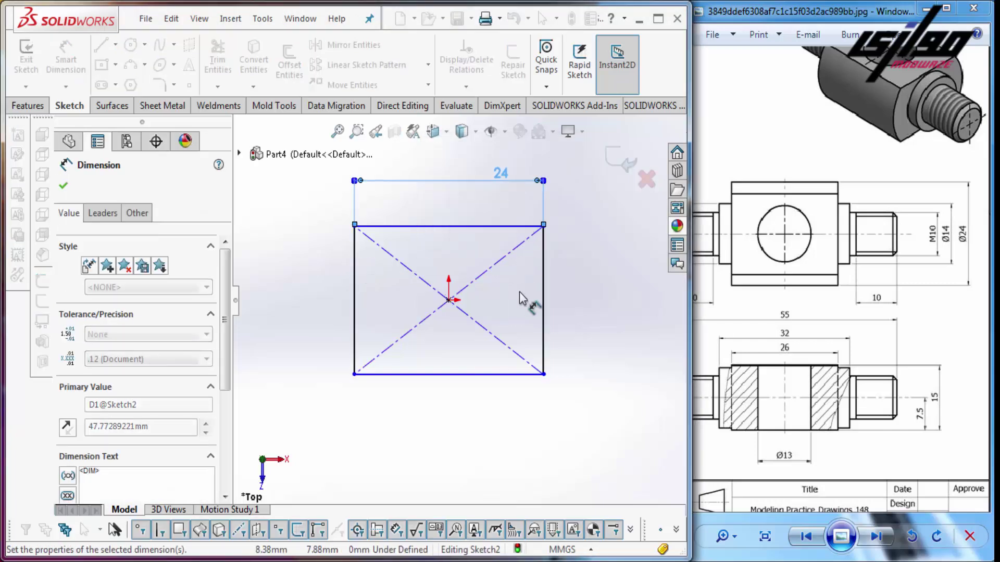
left_click(544, 307)
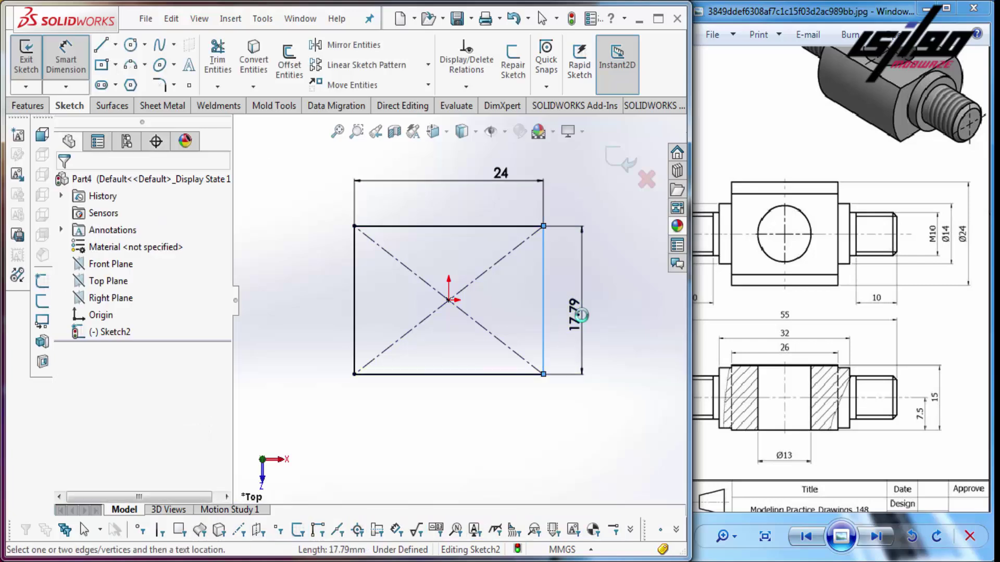
left_click(581, 315)
type("15")
key("Return")
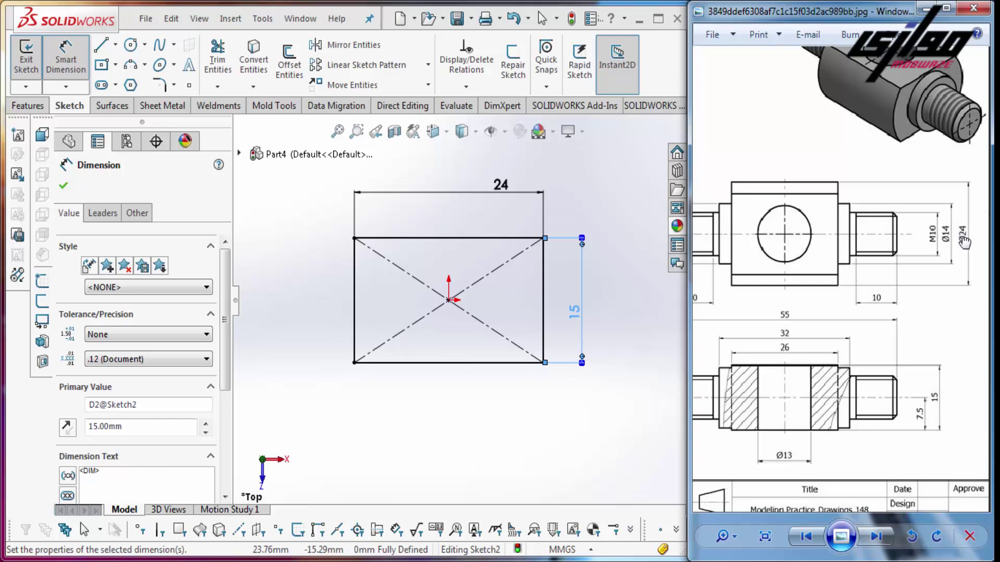
left_click(546, 402)
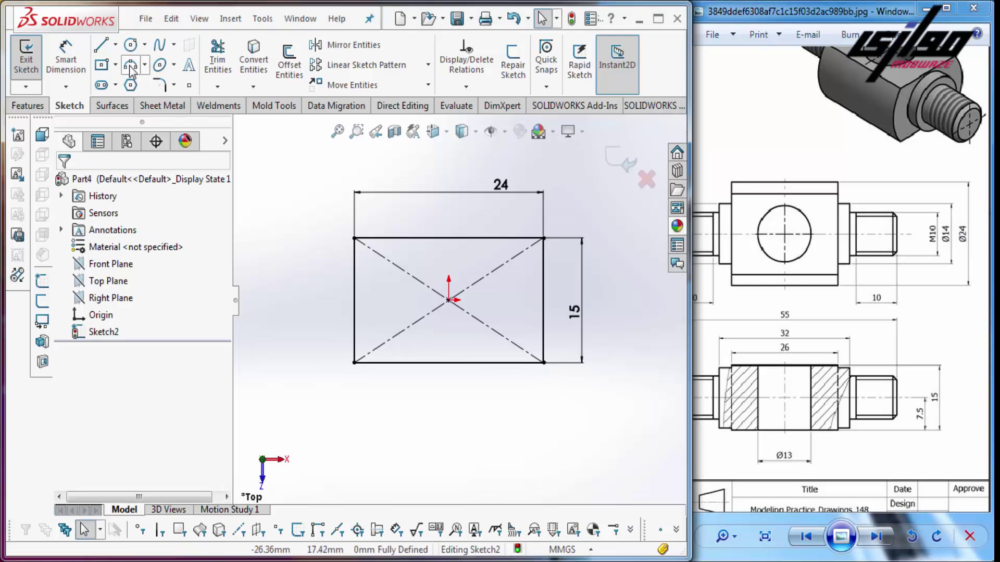
Step: Add a 24 mm circle at the origin reaching the rectangle's left and right edges
left_click(131, 47)
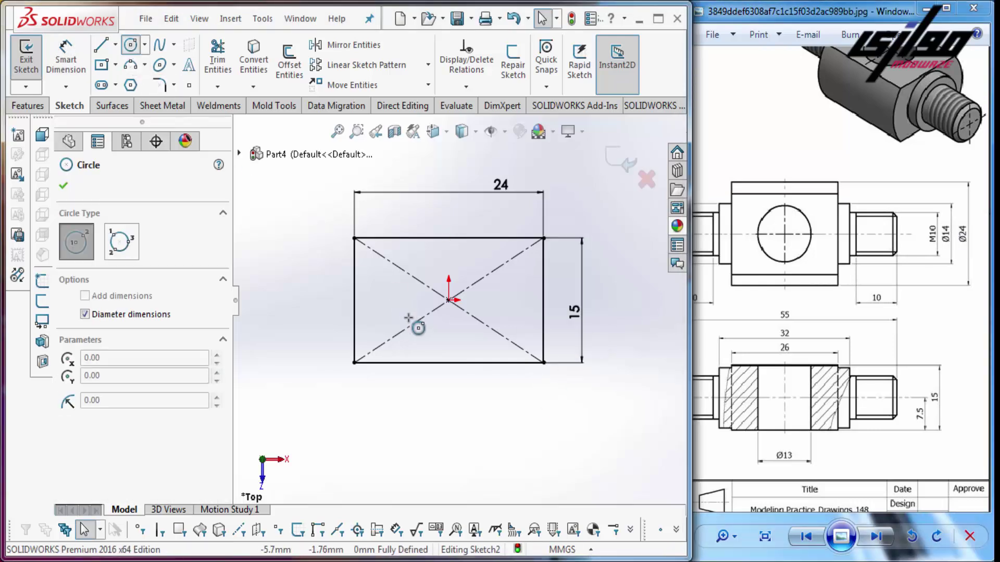
left_click(448, 300)
left_click(355, 300)
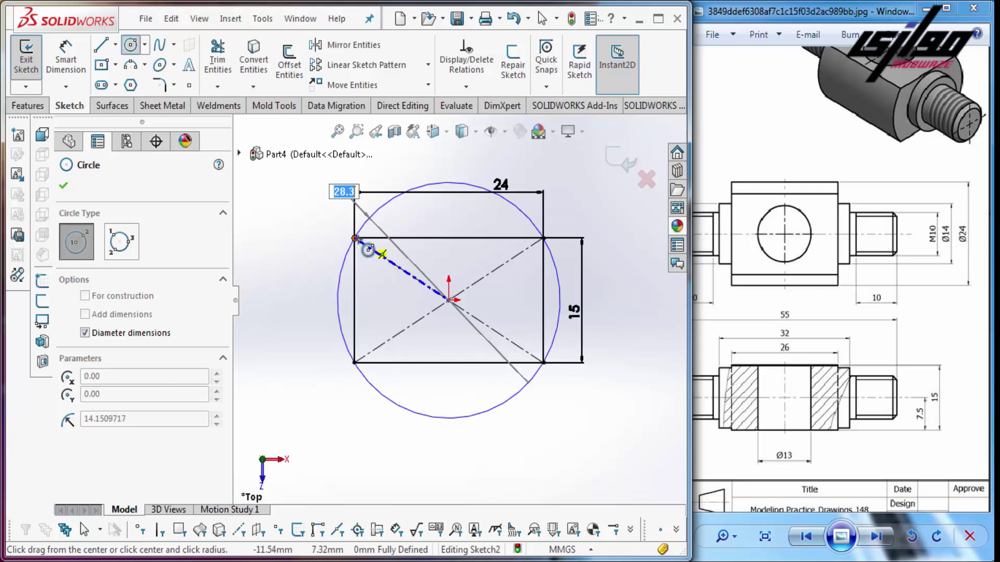
left_click(353, 297)
key("Escape")
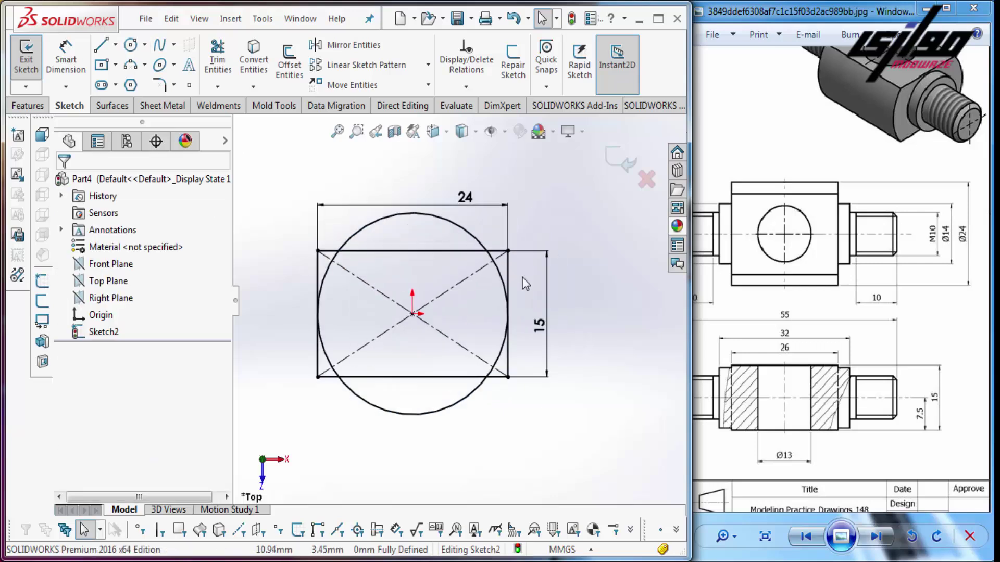
scroll(523, 277, "down", 1)
scroll(523, 277, "up", 2)
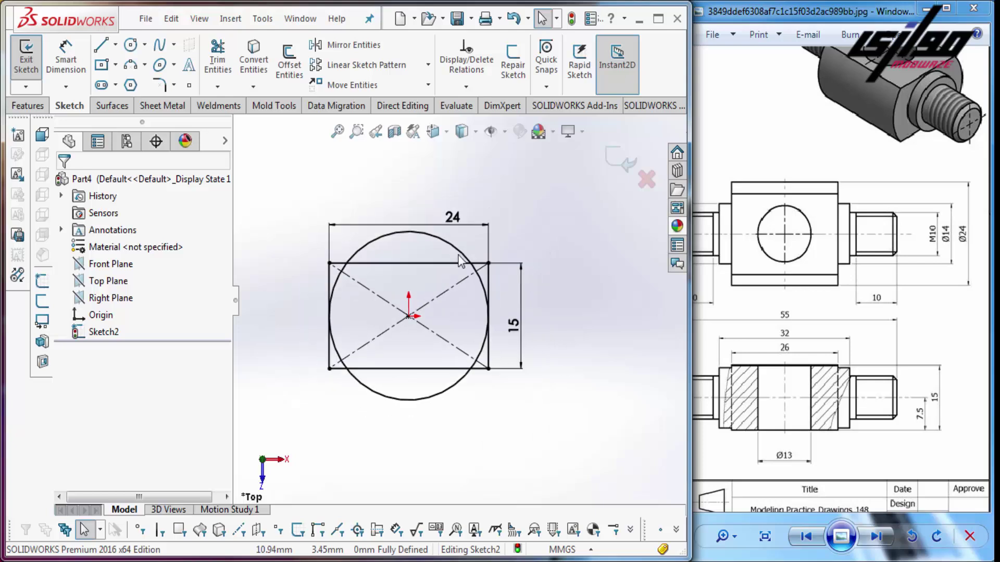
left_click(12, 107)
Step: Extrude the rectangle–circle overlap region 26 mm Mid Plane as Boss-Extrude1
left_click(40, 79)
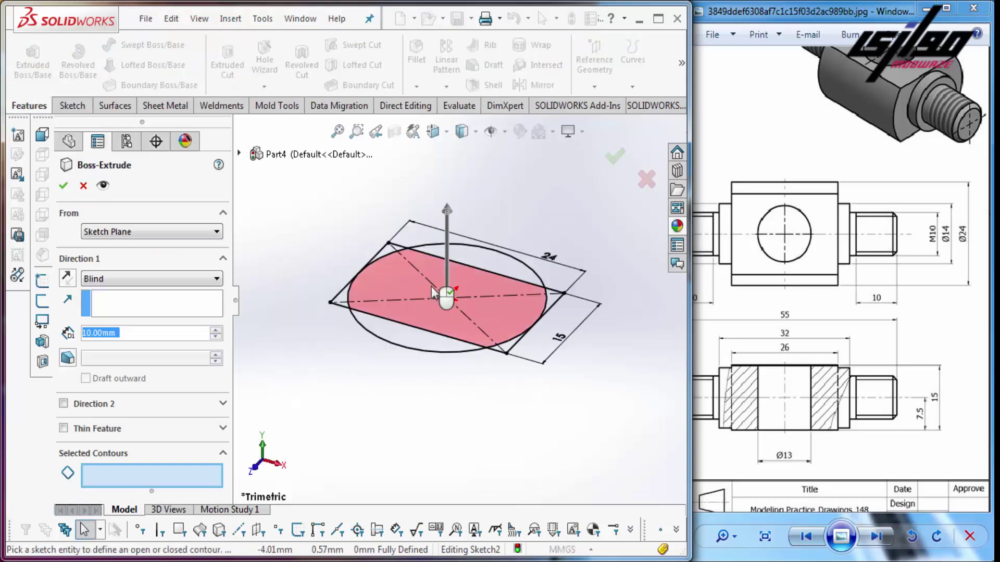
left_click(415, 285)
scroll(415, 285, "up", 2)
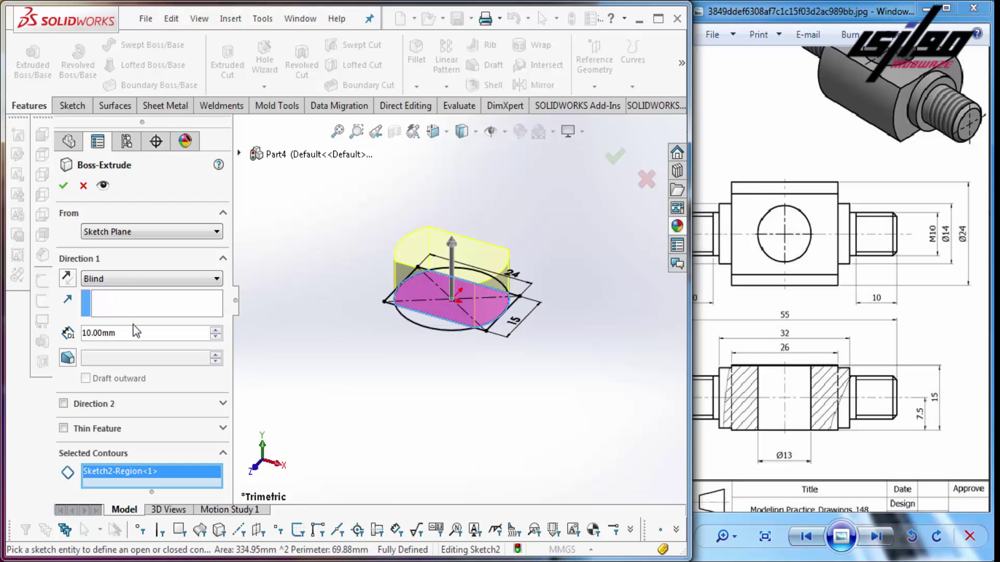
left_click(156, 278)
left_click(134, 342)
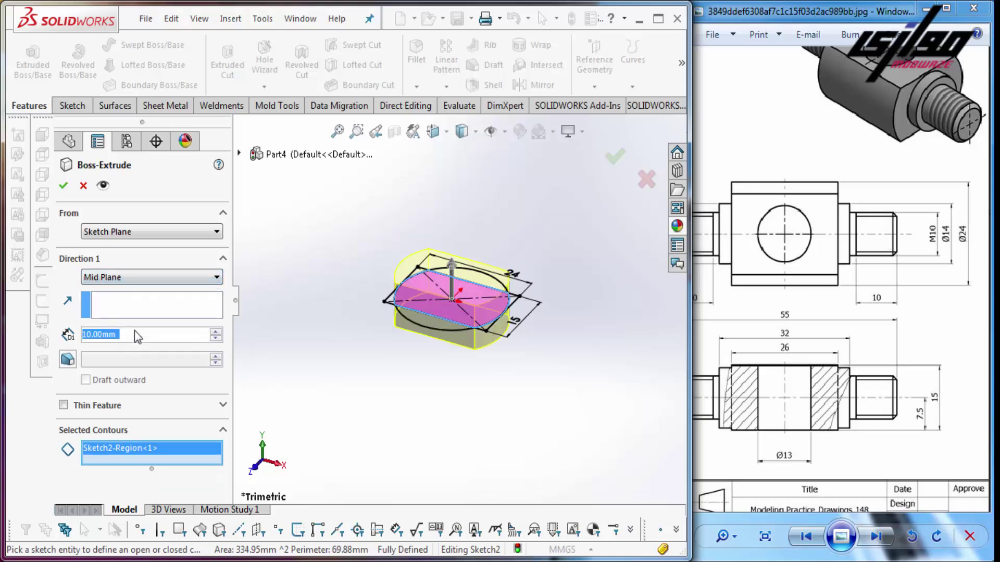
left_click(829, 328)
left_click_drag(837, 359, 858, 353)
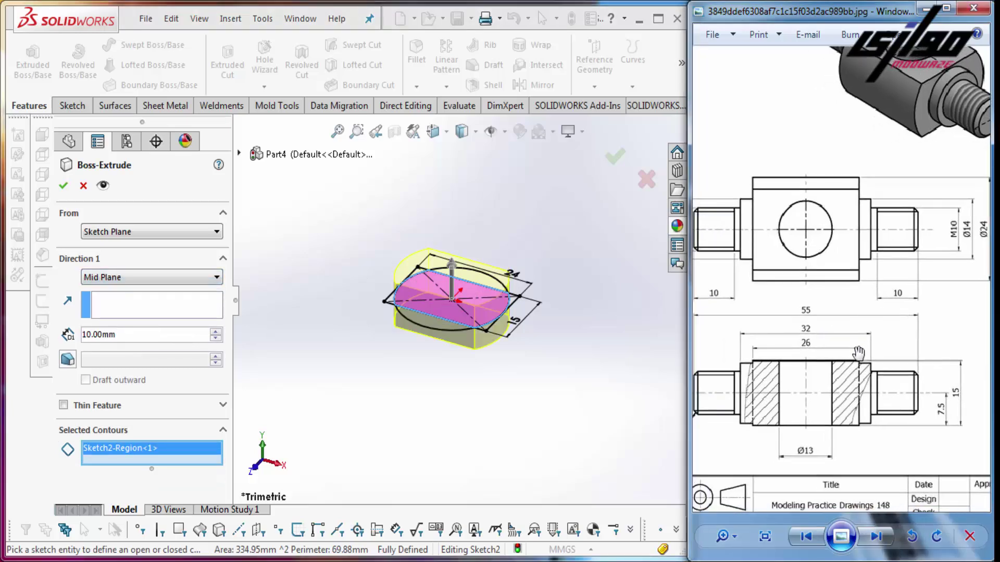
left_click(169, 335)
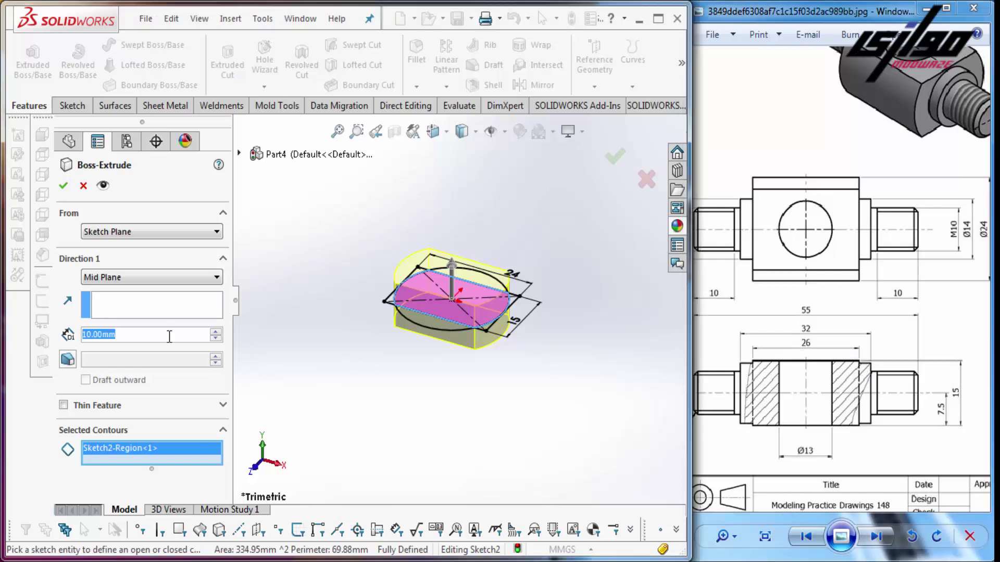
type("26")
key("Return")
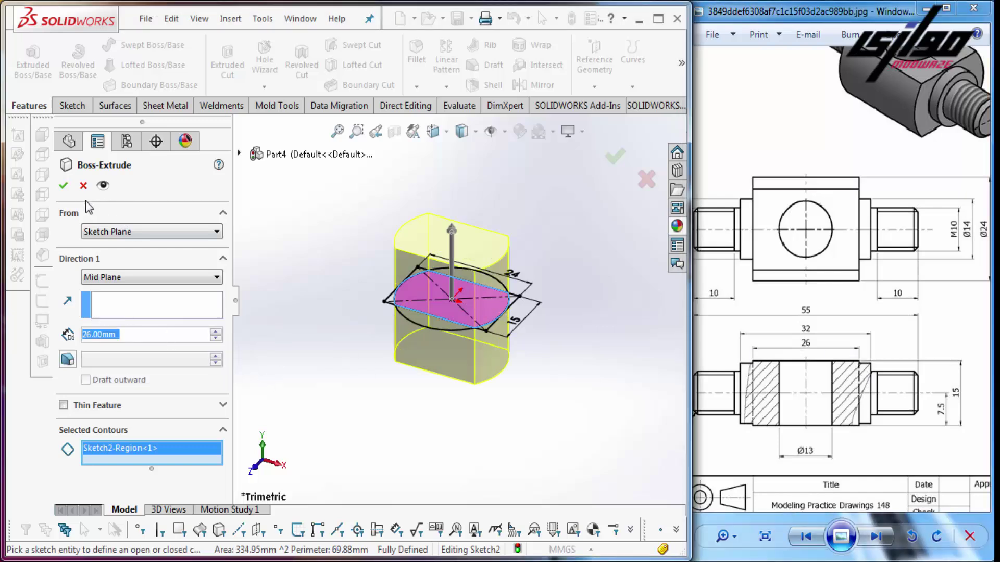
left_click(70, 190)
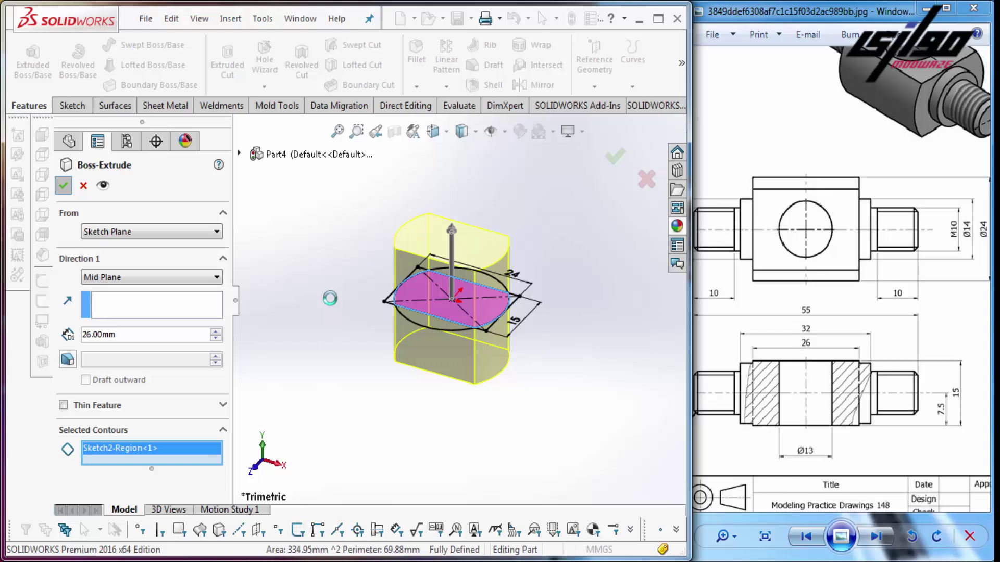
left_click(61, 332)
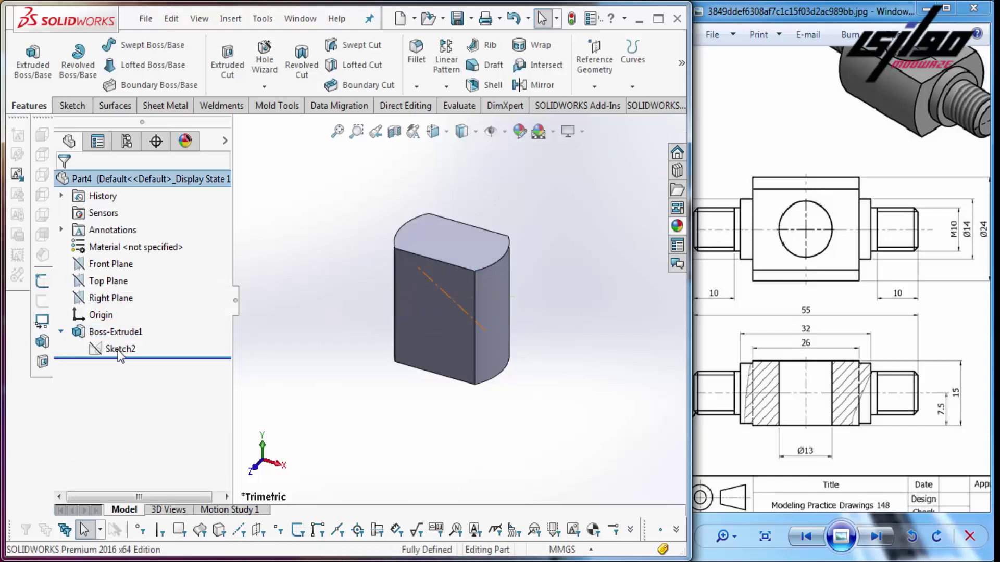
Step: Move Sketch2 from the Top Plane onto the Front Plane with Edit Sketch Plane
right_click(120, 357)
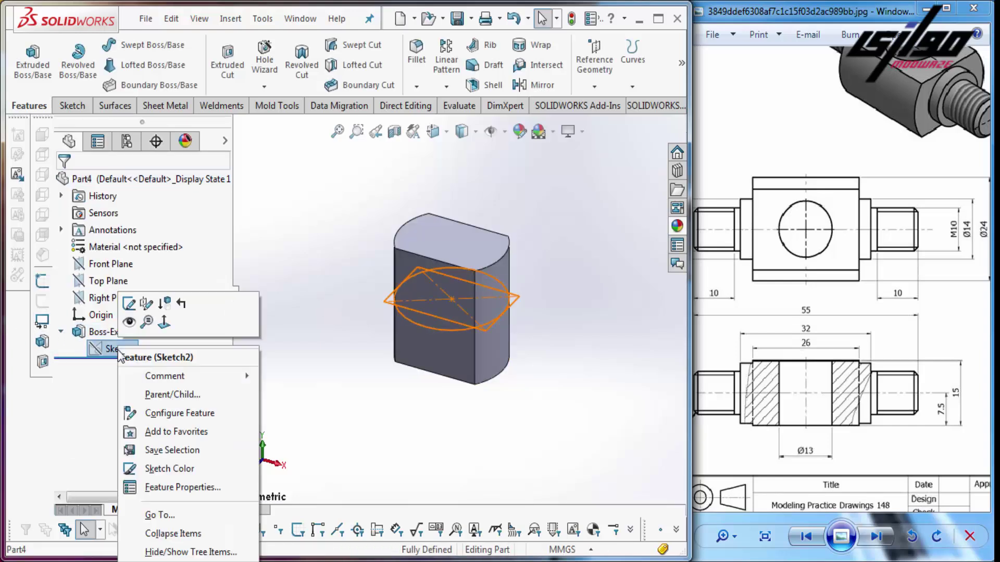
left_click(148, 304)
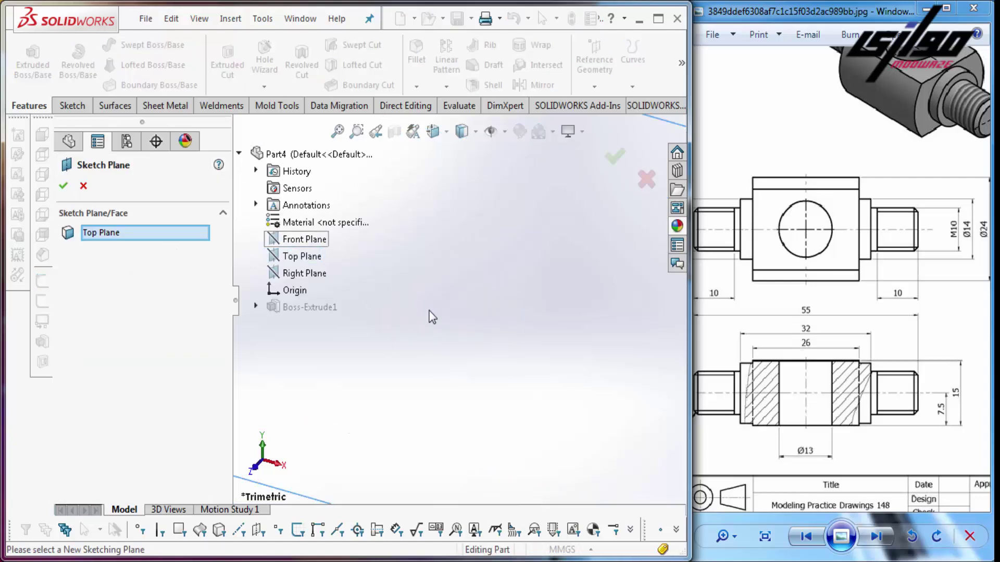
left_click(615, 155)
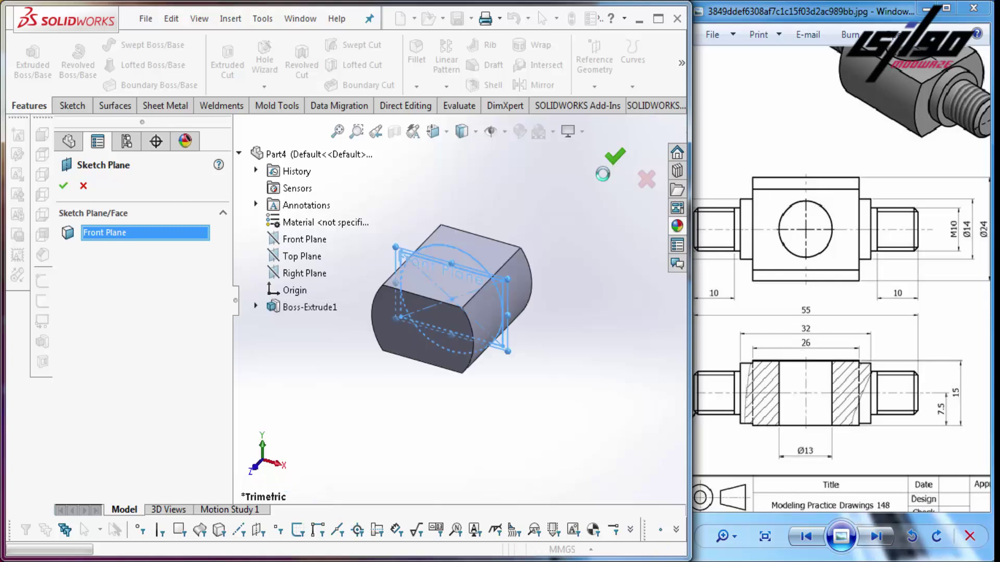
left_click_drag(796, 297, 783, 355)
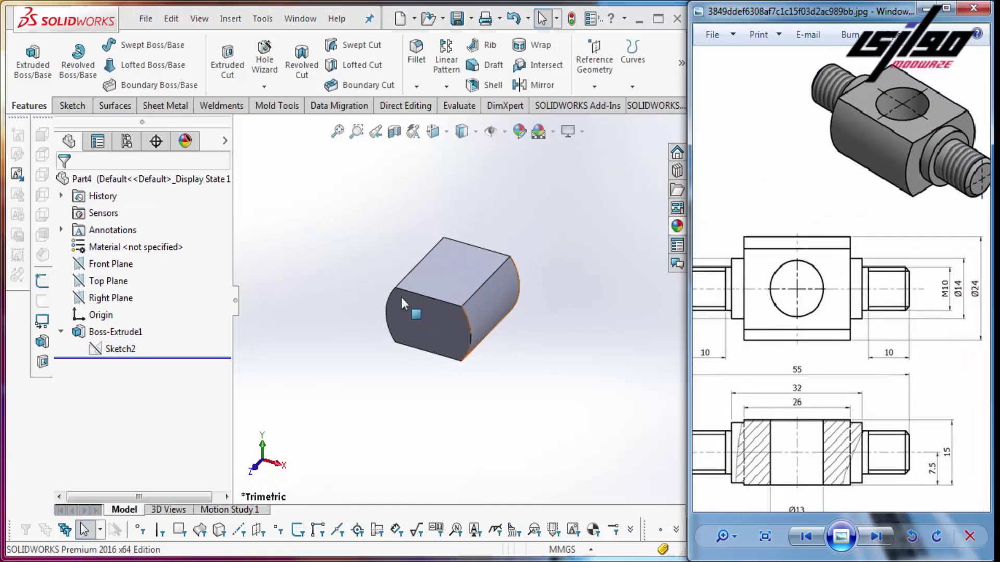
Step: Start a sketch on the block's face and draw a circle centred on the origin
right_click(458, 270)
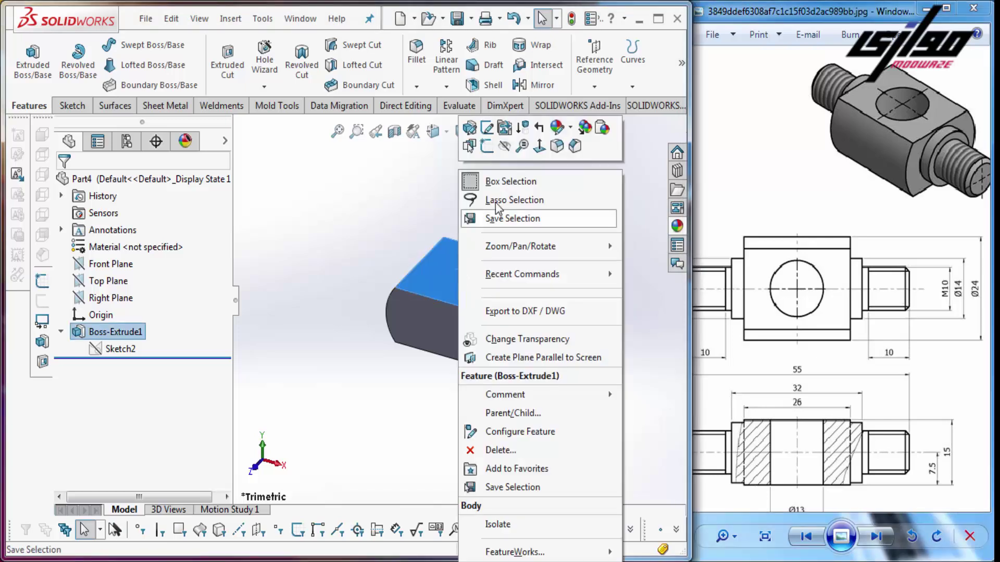
left_click(506, 155)
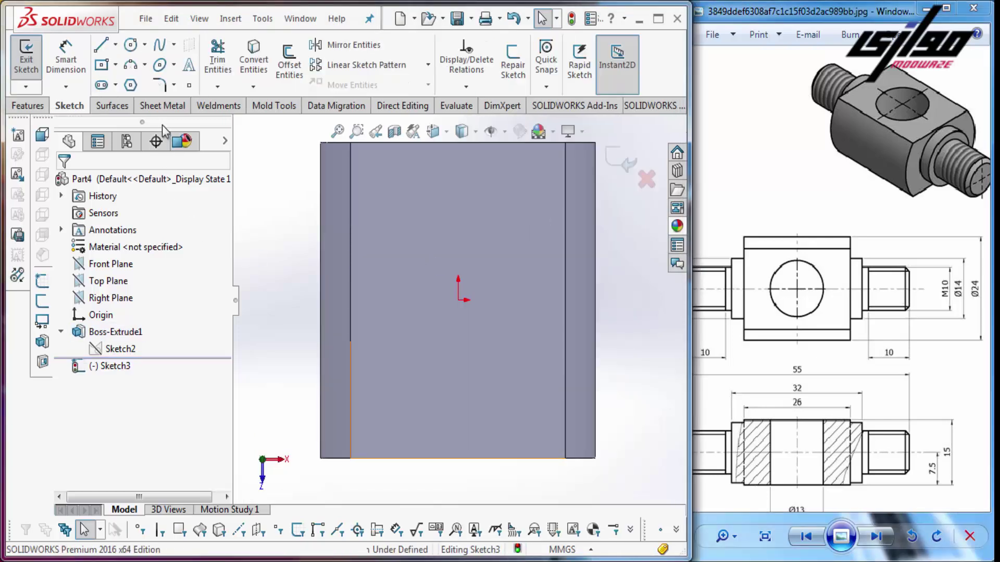
left_click(131, 45)
left_click(457, 300)
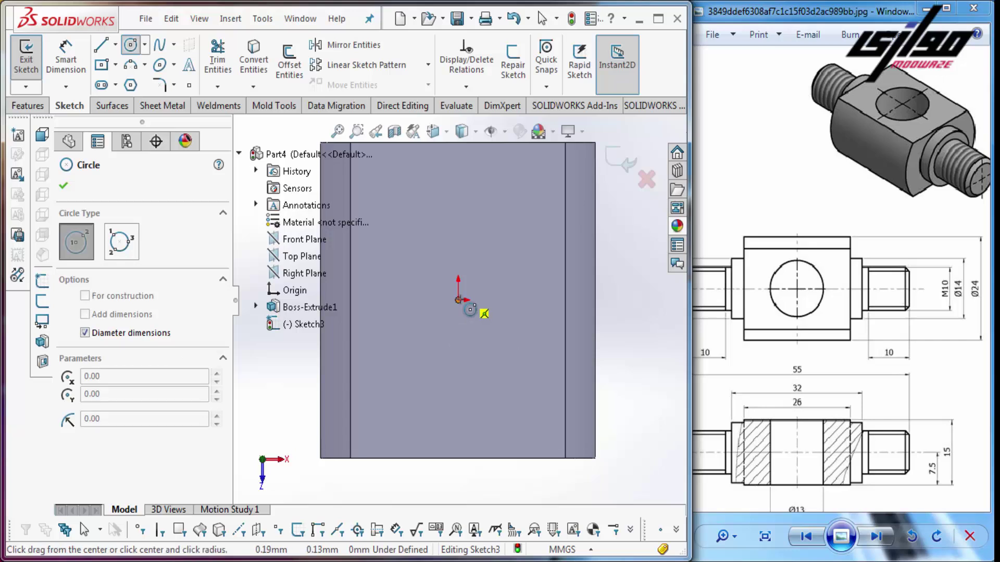
left_click(502, 328)
key("Escape")
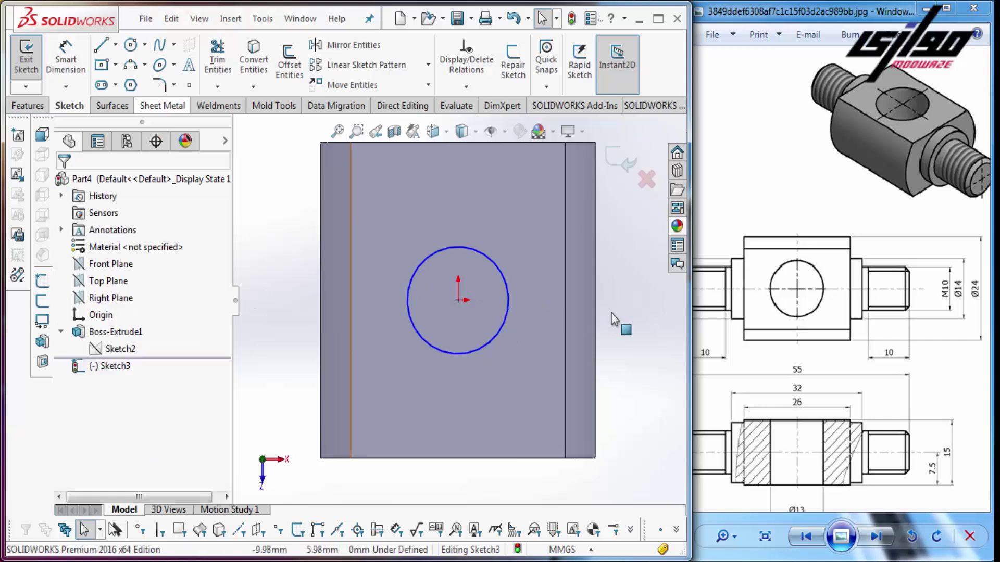
left_click_drag(814, 384, 830, 307)
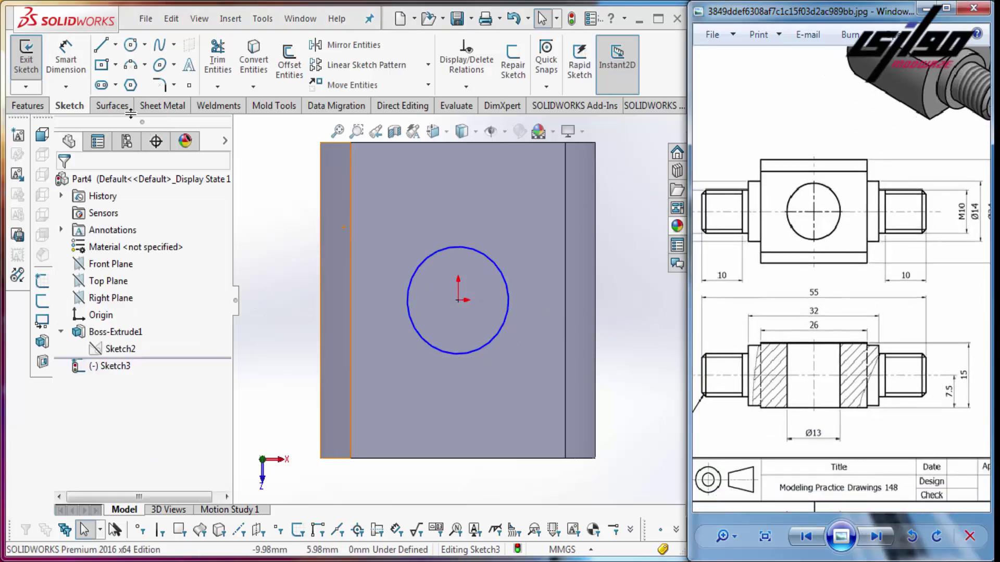
Step: Dimension the circle to Ø13 so it is fully defined
left_click(468, 352)
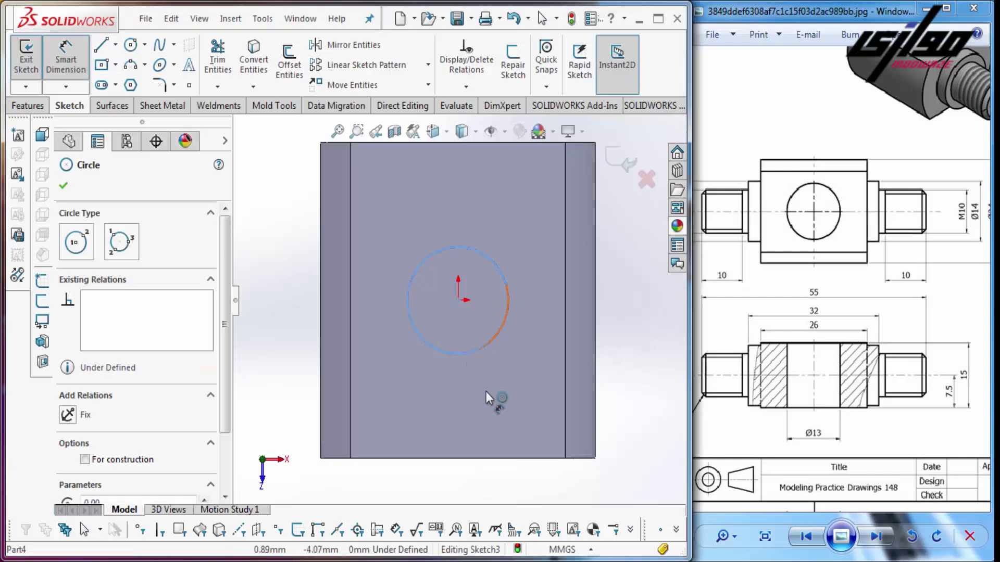
right_click_drag(486, 392, 488, 385)
left_click(488, 392)
key("Return")
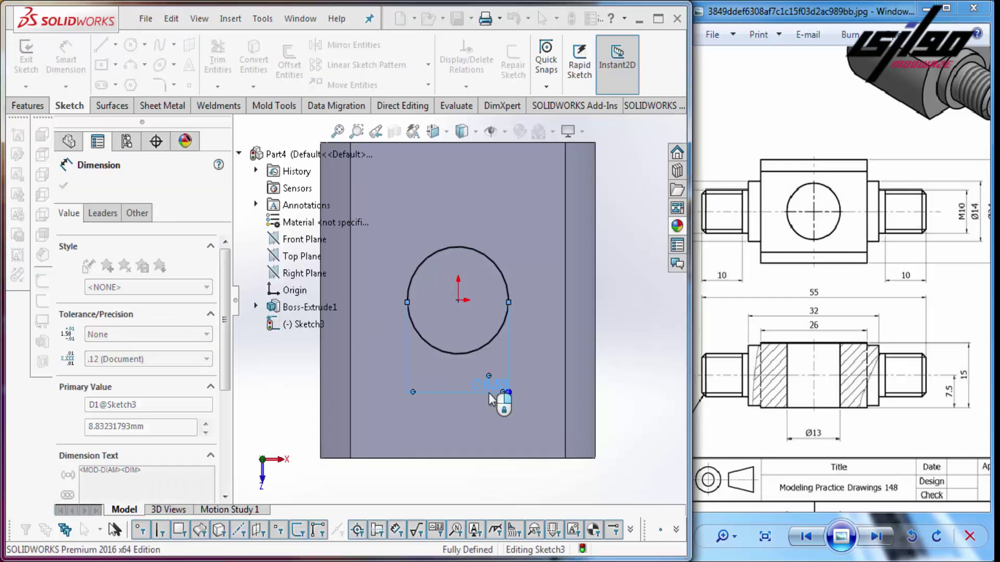
type("13")
key("Return")
key("Escape")
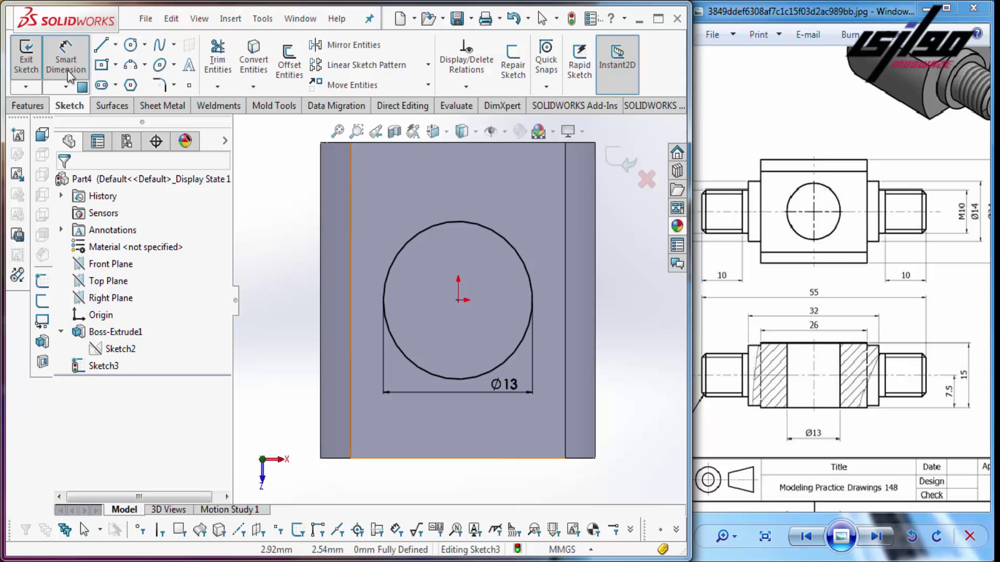
left_click(28, 106)
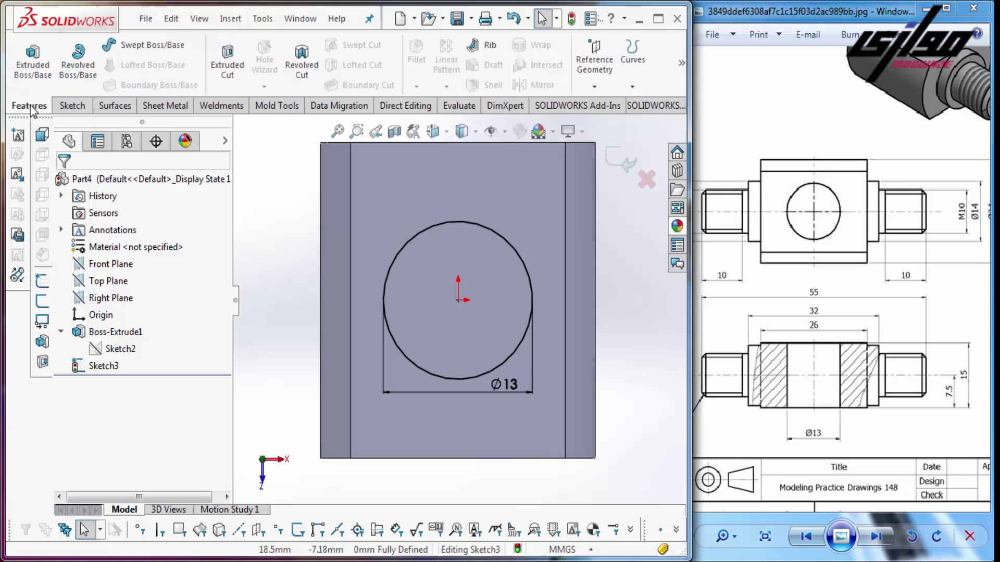
Step: Extruded Cut the Ø13 circle Through All – Both to form Cut-Extrude1
left_click(223, 74)
left_click(164, 278)
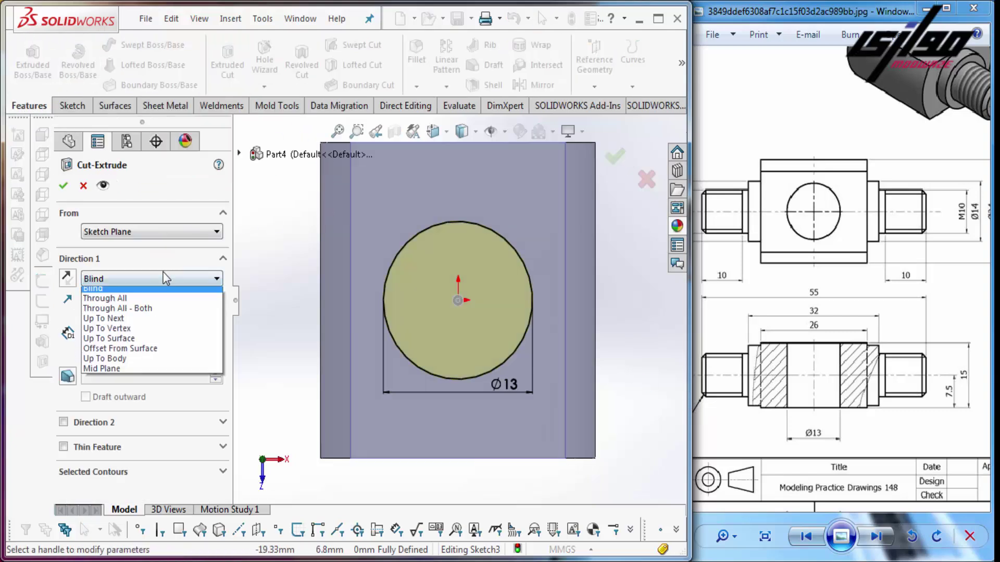
left_click(118, 308)
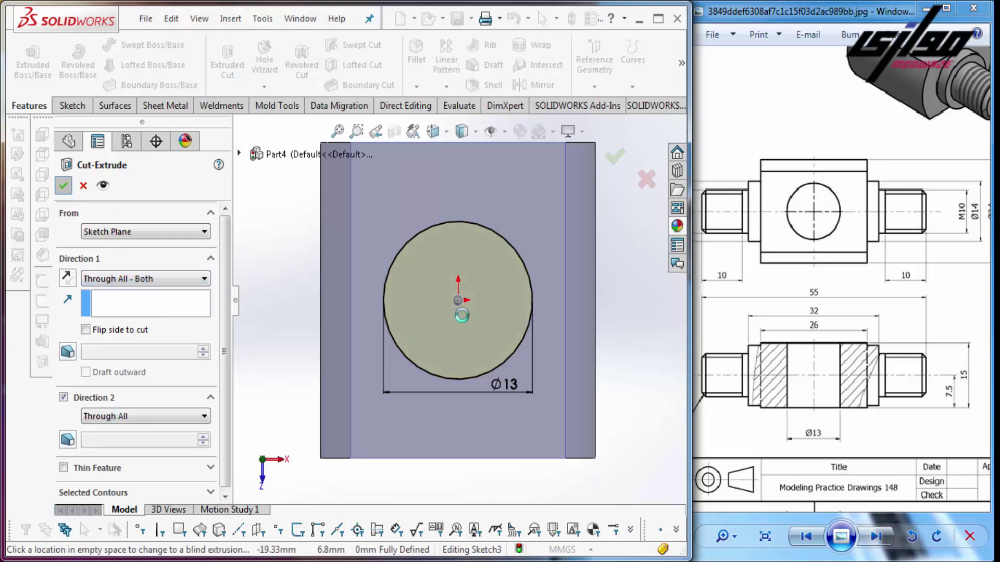
key("Return")
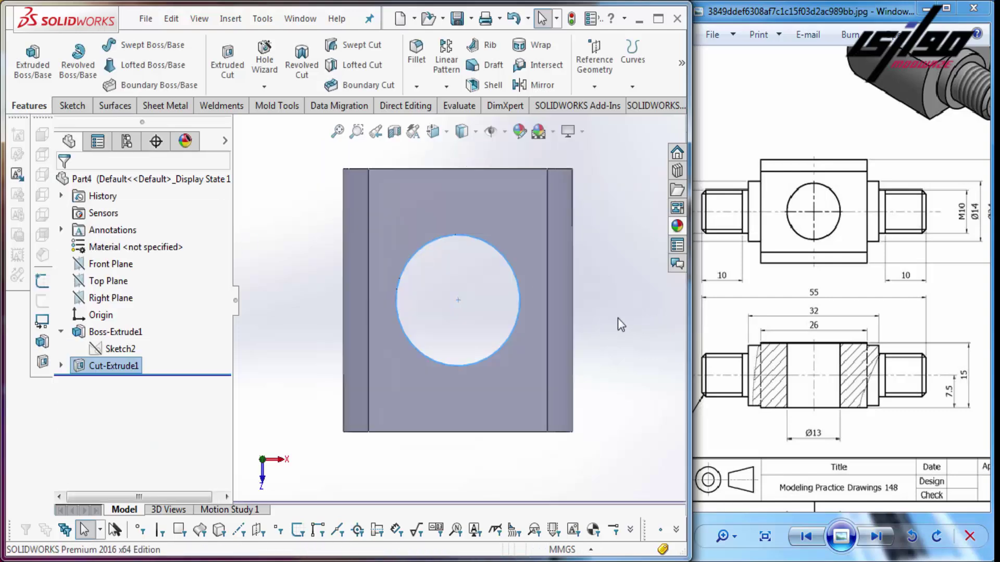
Step: Switch to isometric view and start a sketch on the block's rounded end face
left_click(603, 327)
key("ctrl+7")
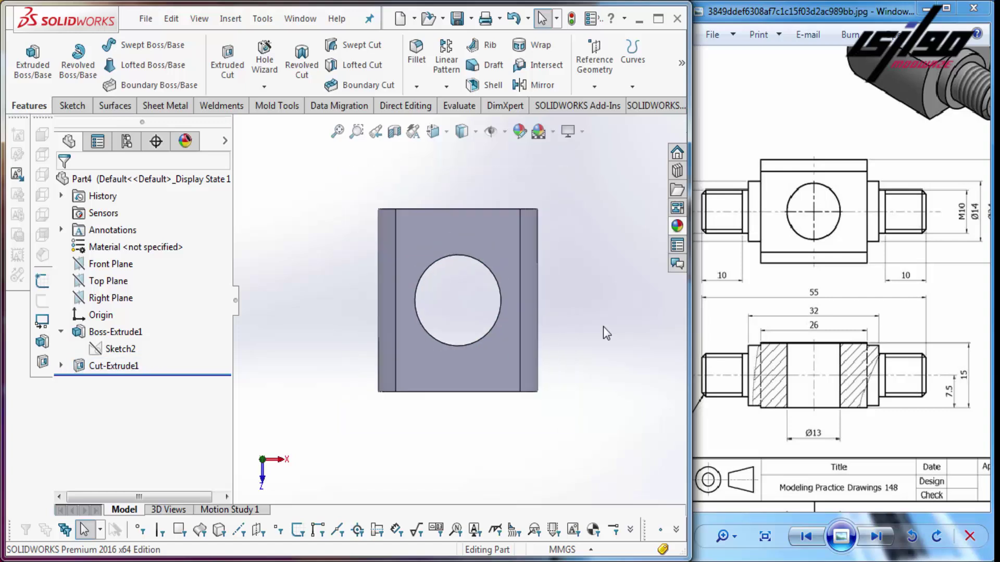
left_click_drag(821, 302, 784, 375)
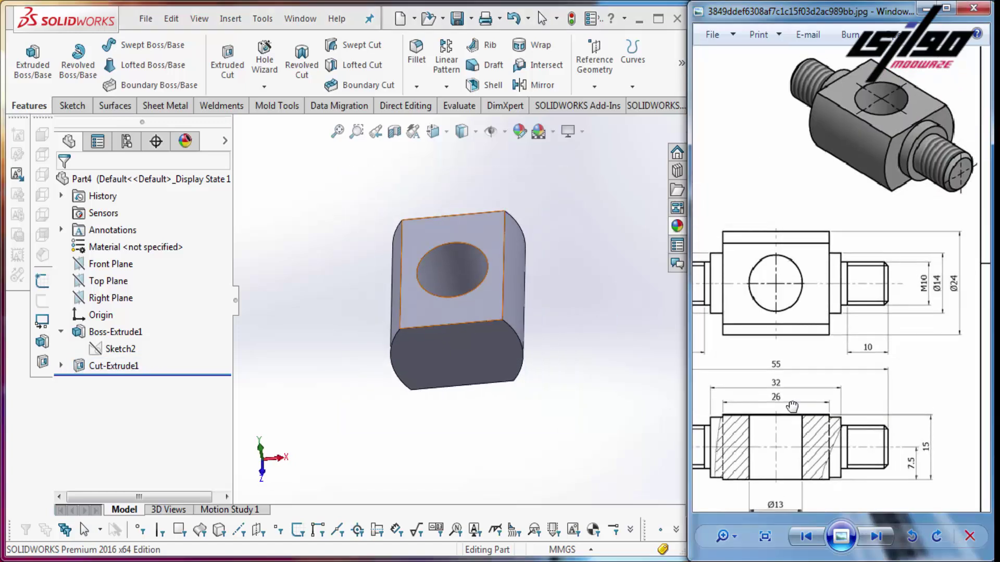
left_click_drag(855, 372, 870, 358)
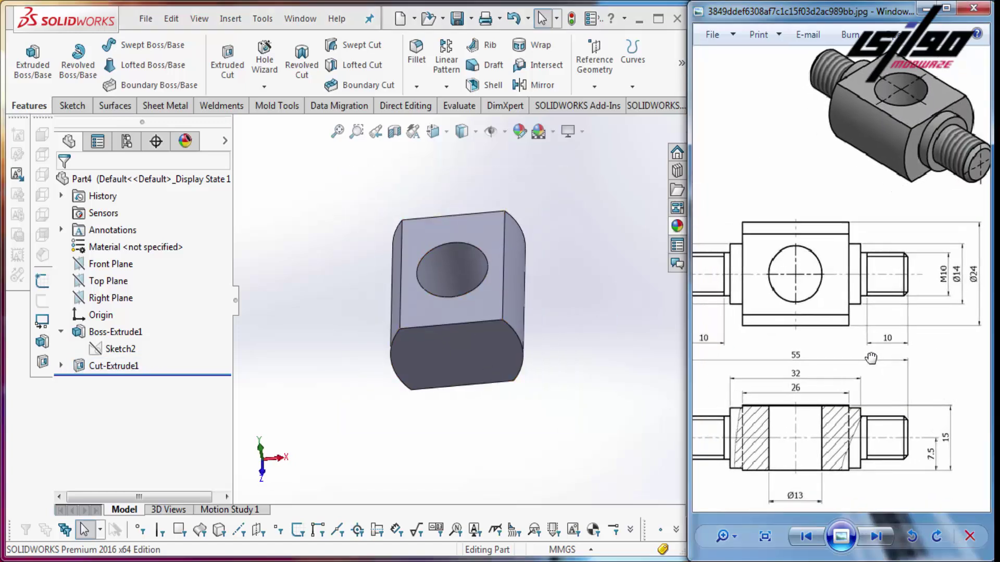
right_click(473, 363)
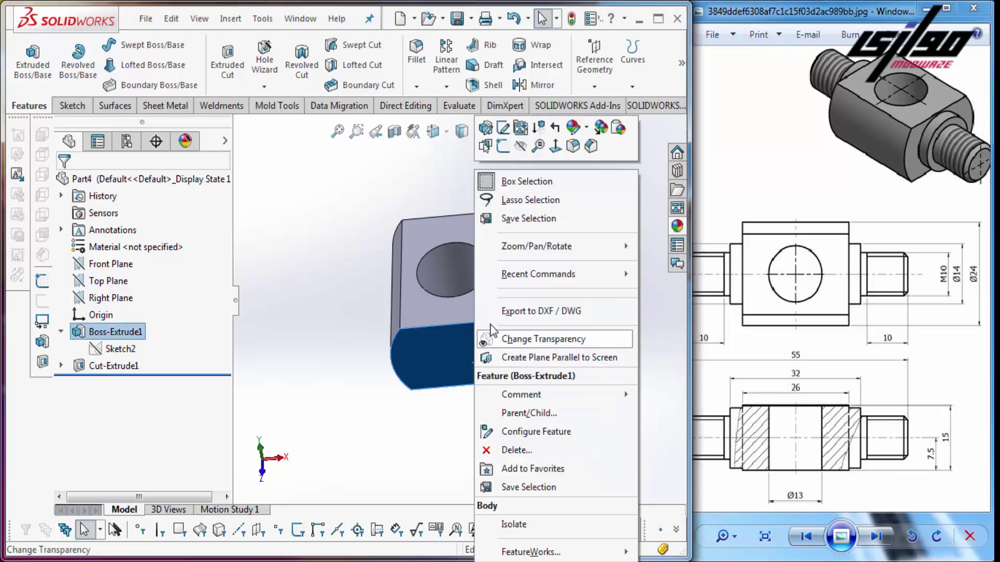
left_click(503, 154)
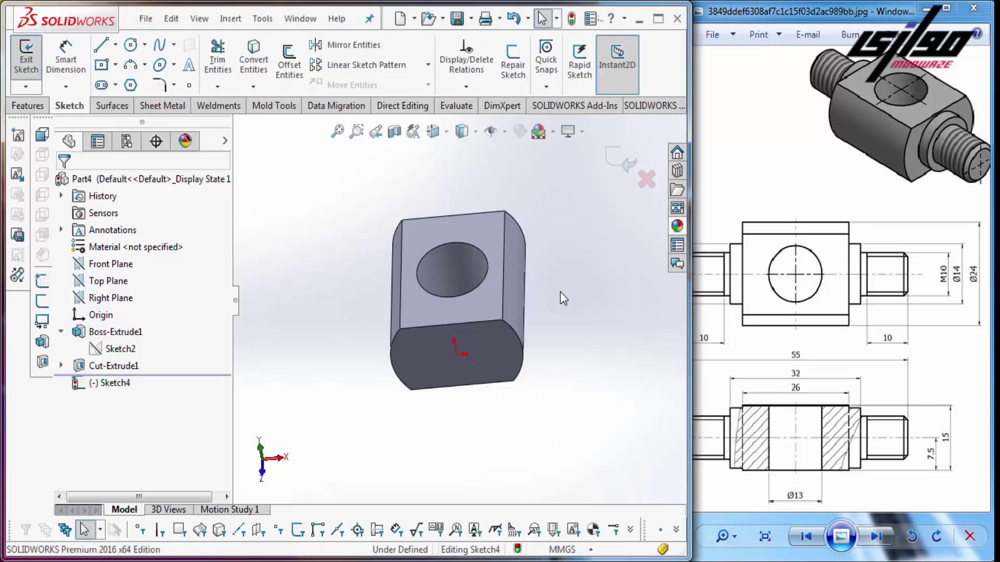
mouse_move(788, 423)
left_mouse_down()
mouse_move(880, 412)
mouse_move(815, 381)
left_mouse_up()
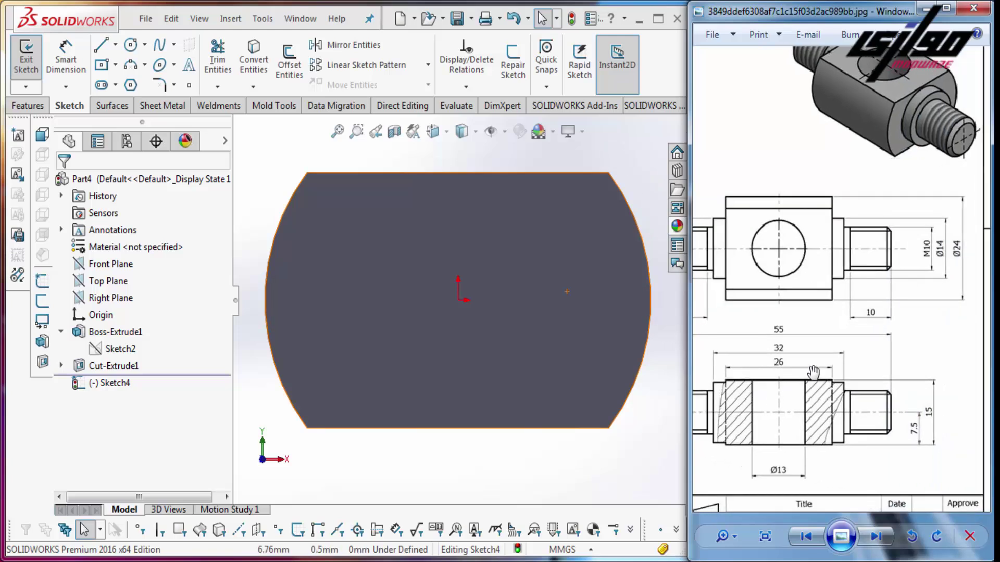
Step: Draw an origin-centred circle on the end face and dimension it to Ø14
left_click(131, 45)
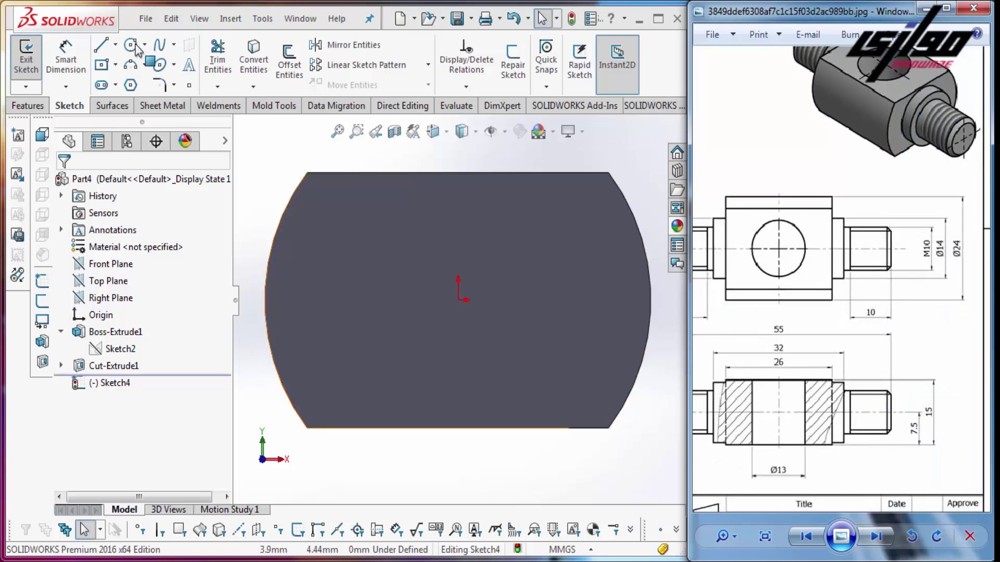
left_click(121, 44)
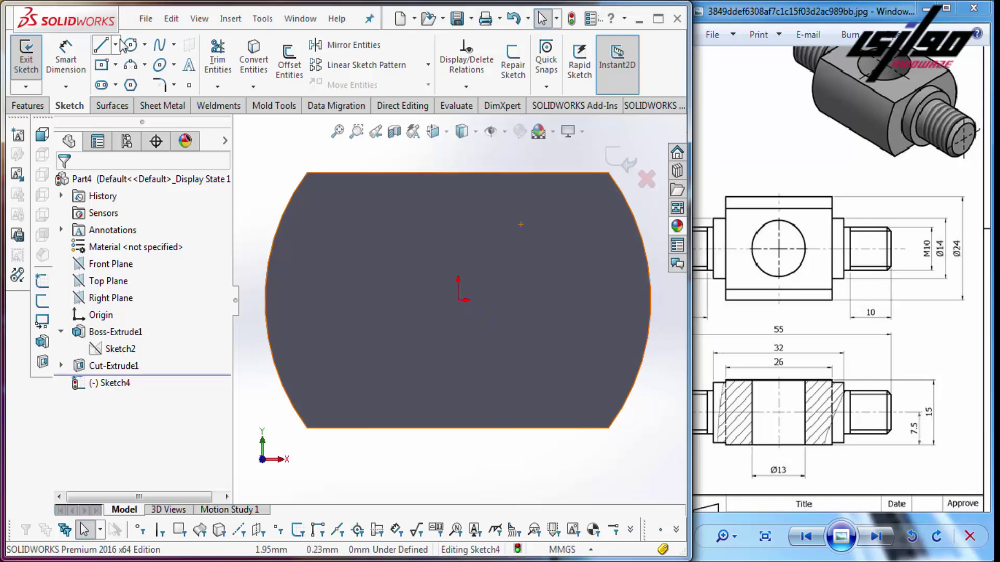
left_click(130, 46)
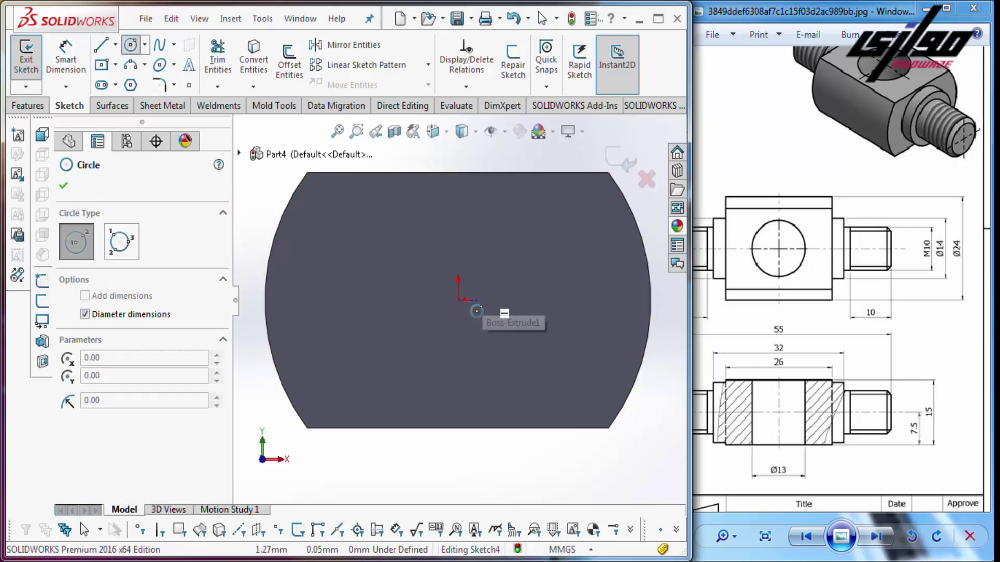
left_click_drag(459, 300, 484, 343)
key("Escape")
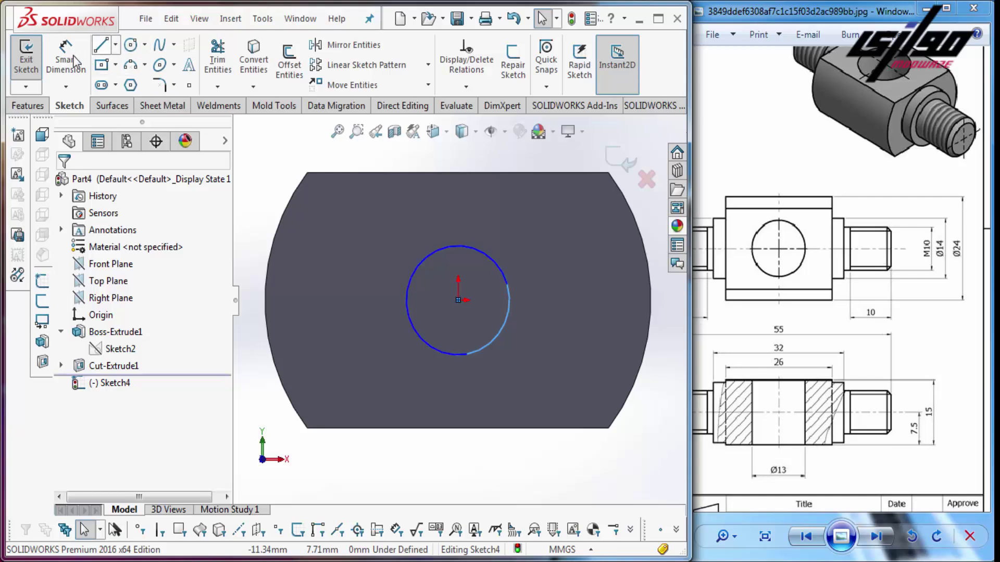
left_click(506, 329)
left_click(538, 345)
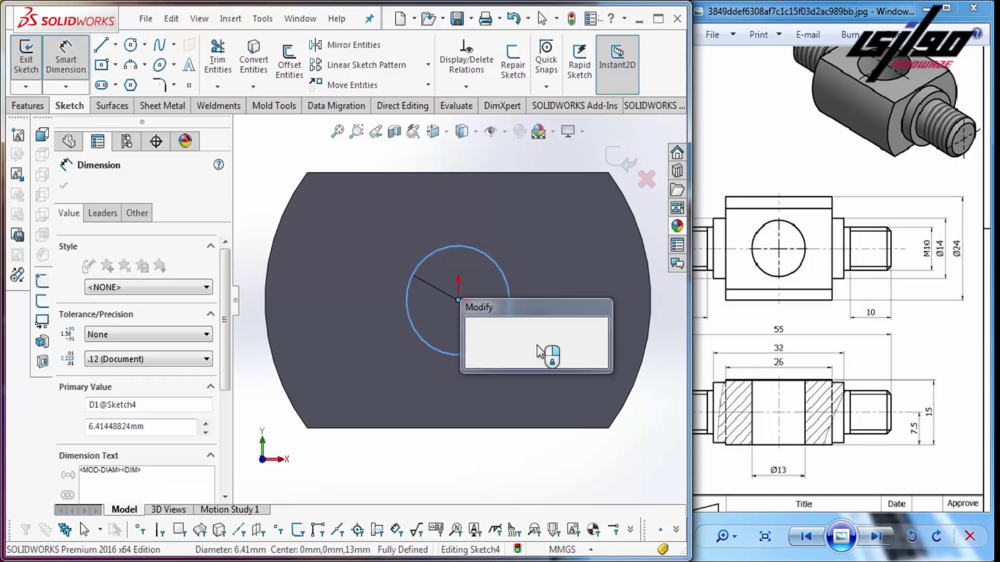
type("14")
key("Return")
type("14")
key("Return")
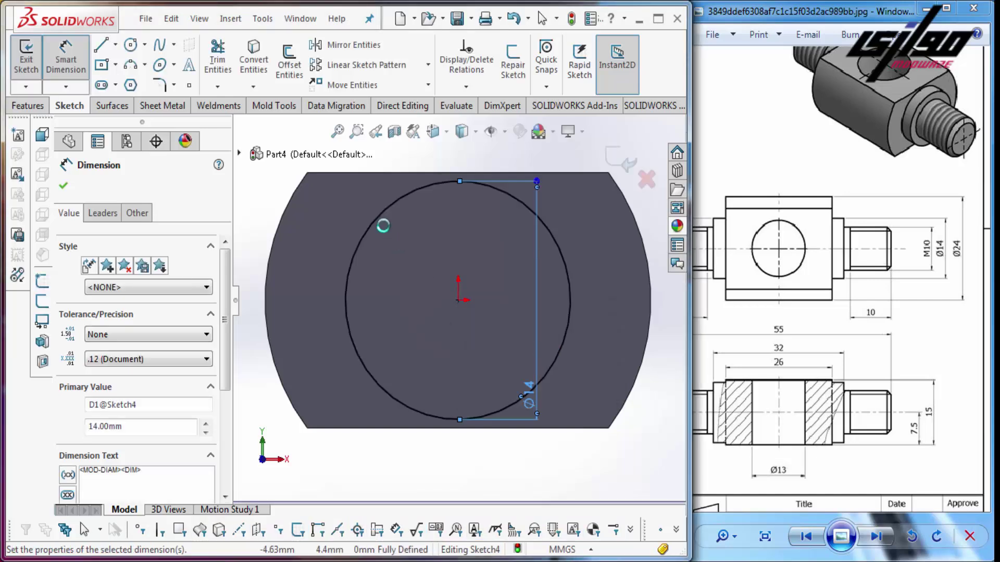
left_click(27, 107)
Step: Extrude the Ø14 circle outward 3 mm Blind as the Boss-Extrude2 collar
left_click(33, 58)
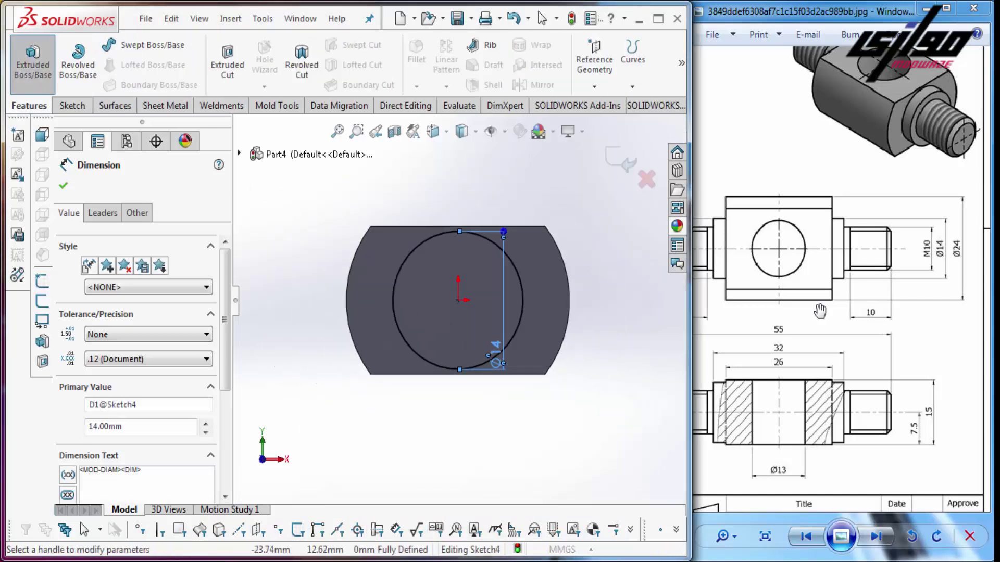
left_click(840, 339)
left_click_drag(839, 340, 854, 338)
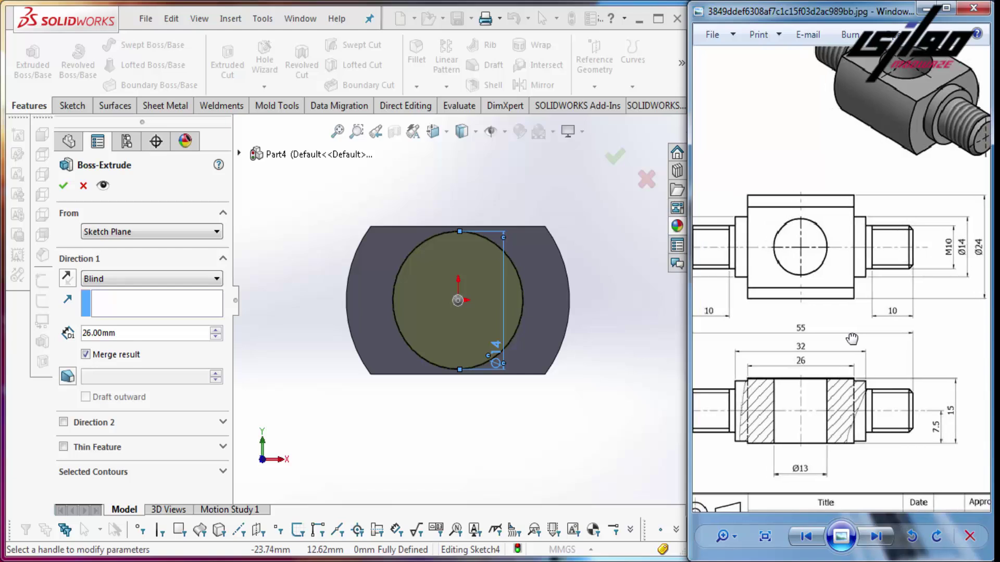
middle_click_drag(331, 315, 361, 354)
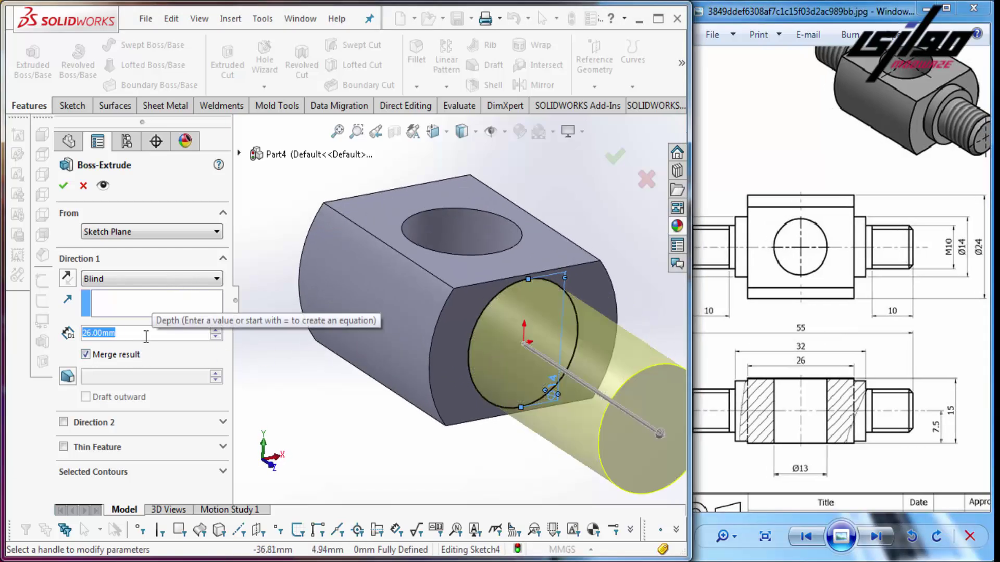
type("32-26")
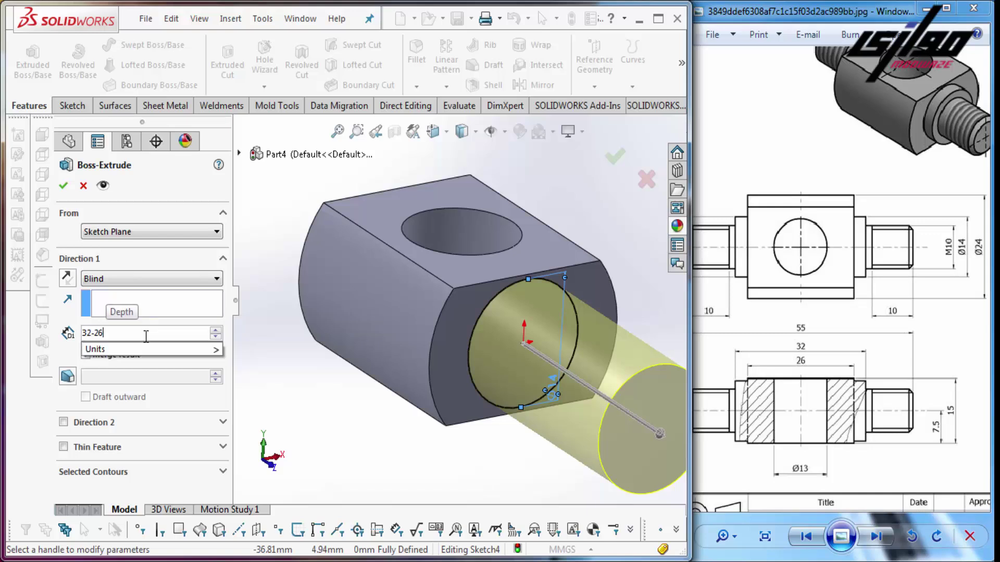
key("Return")
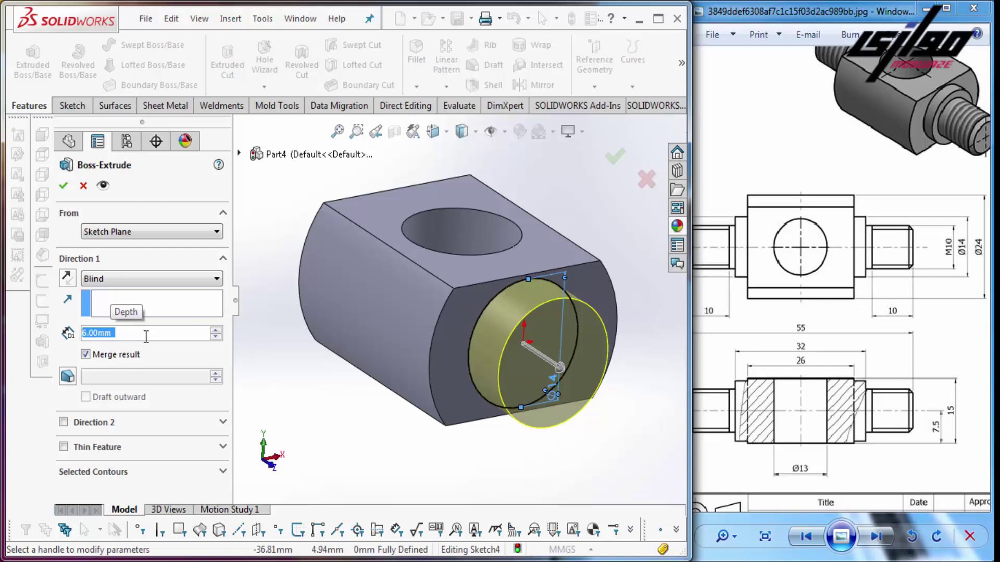
type("3")
key("Return")
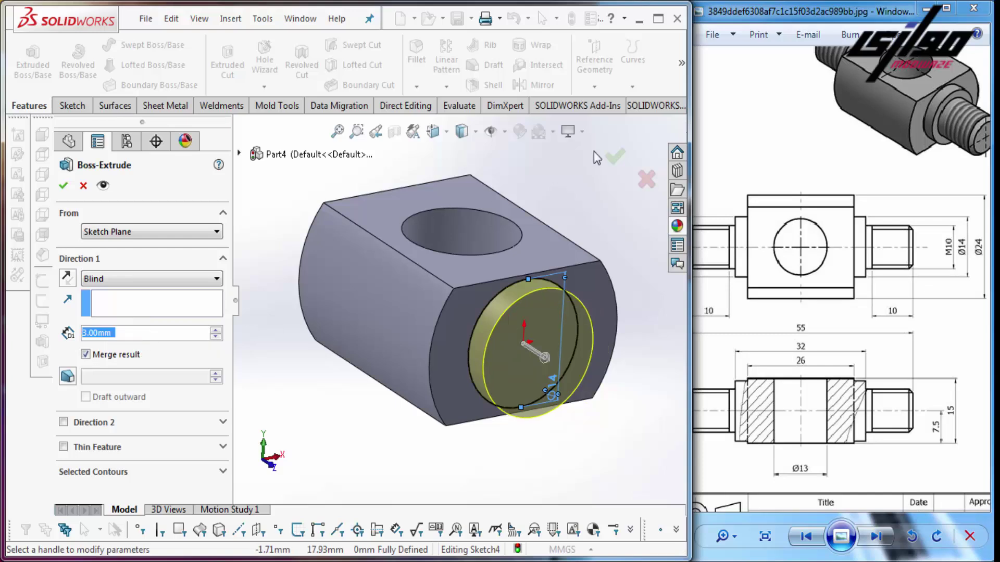
left_click(617, 156)
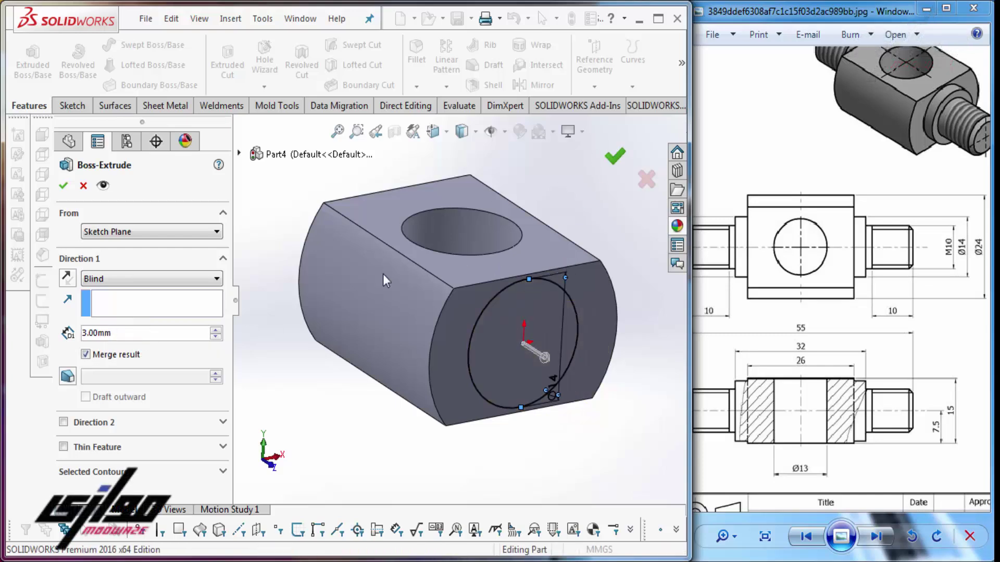
left_click(276, 355)
key("z")
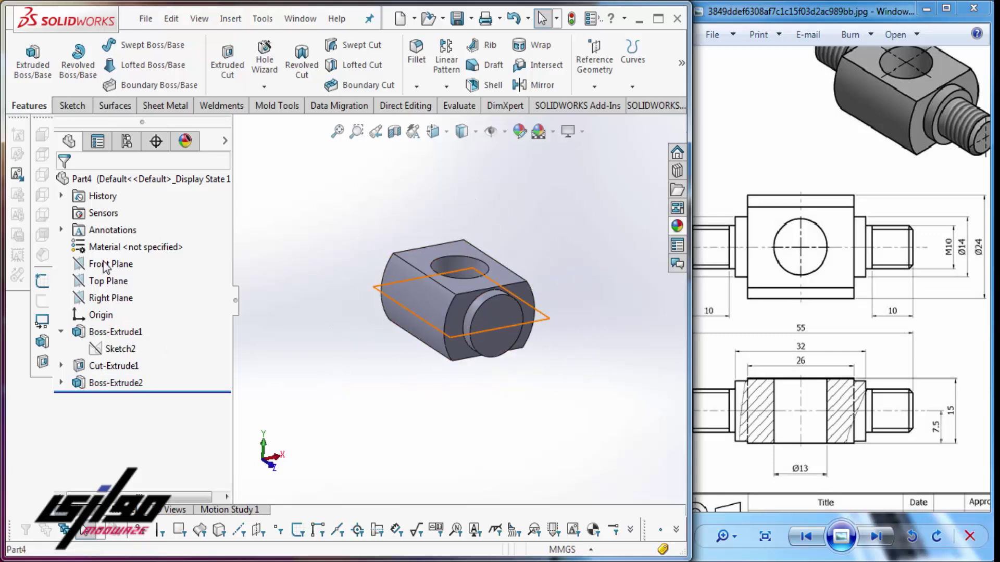
Step: Orbit the part and start a new sketch on the collar's round end face
left_click(110, 264)
mouse_move(457, 197)
middle_mouse_down()
mouse_move(566, 226)
mouse_move(499, 264)
middle_mouse_up()
left_click(567, 227)
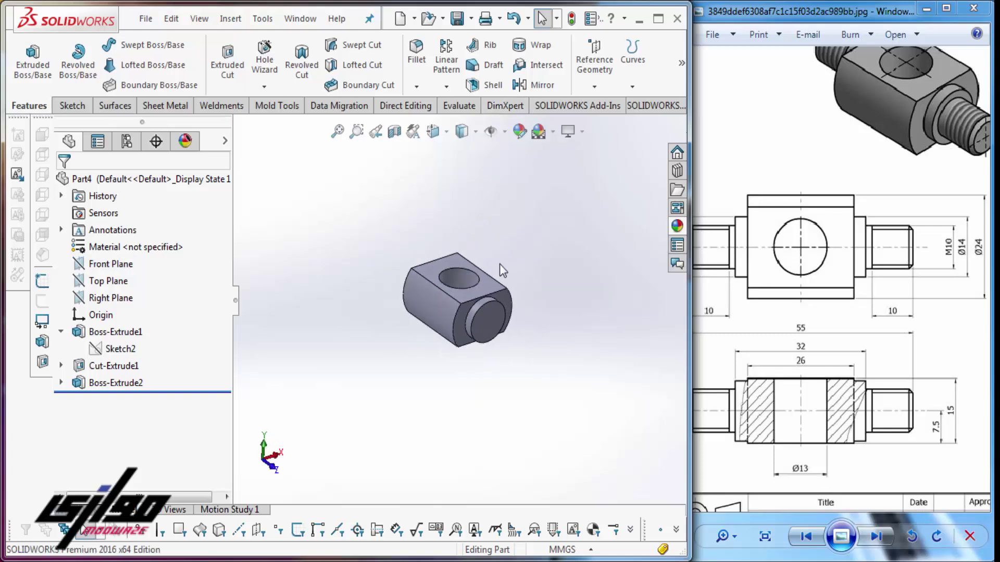
left_click(482, 358)
right_click(482, 358)
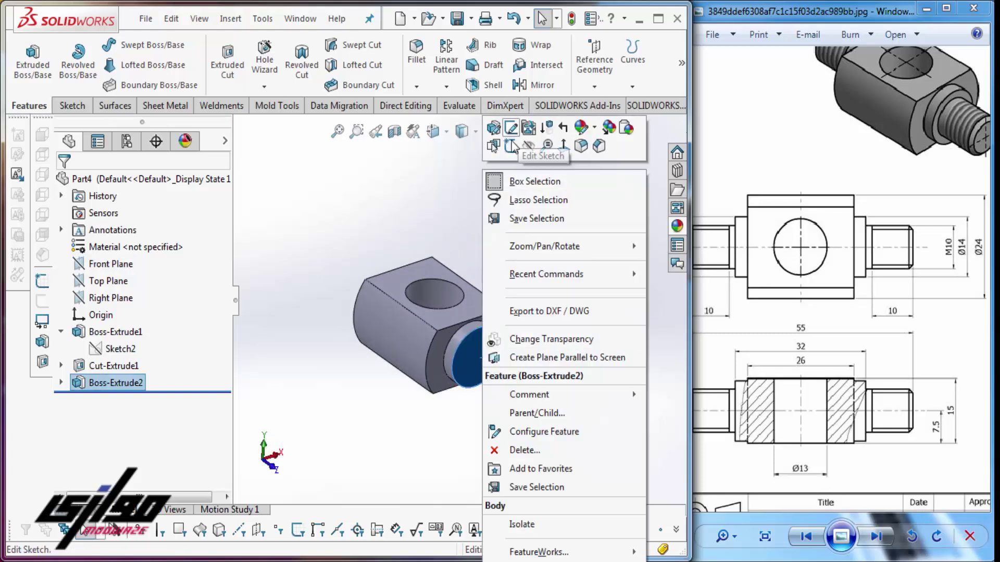
left_click(515, 143)
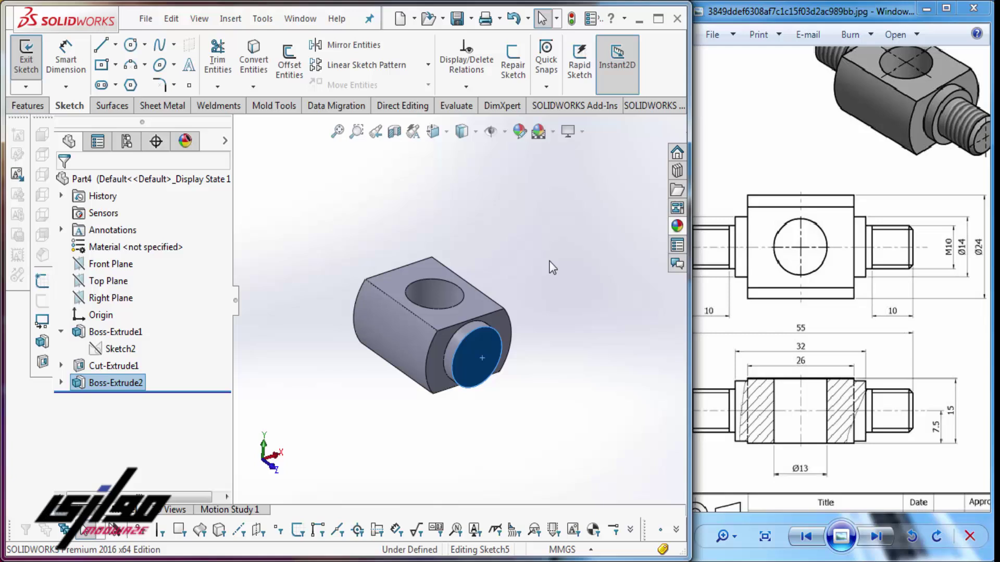
Step: Draw a circle centred on the collar face and dimension it Ø10
left_click(132, 48)
scroll(461, 371, "down", 2)
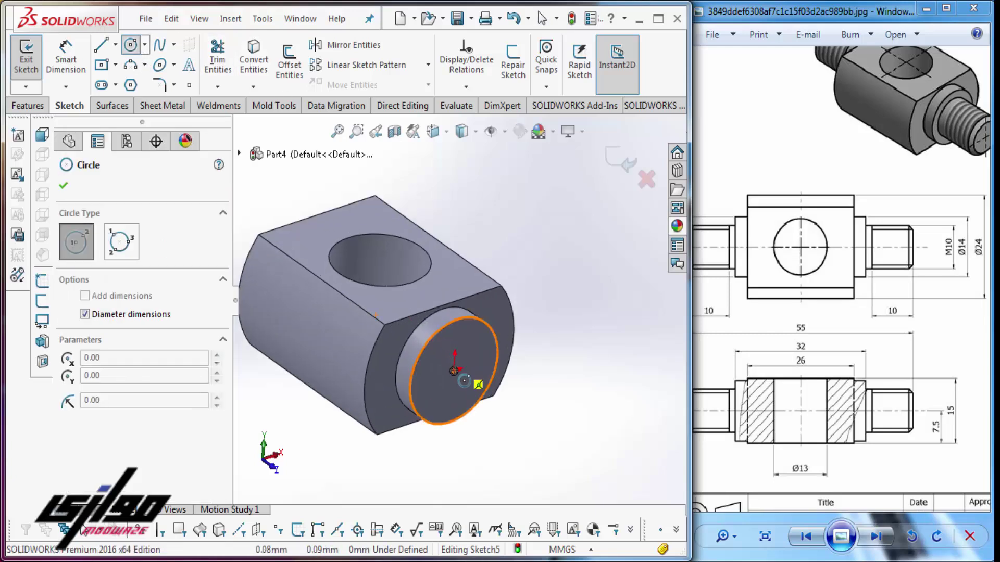
left_click_drag(454, 371, 468, 382)
key("Escape")
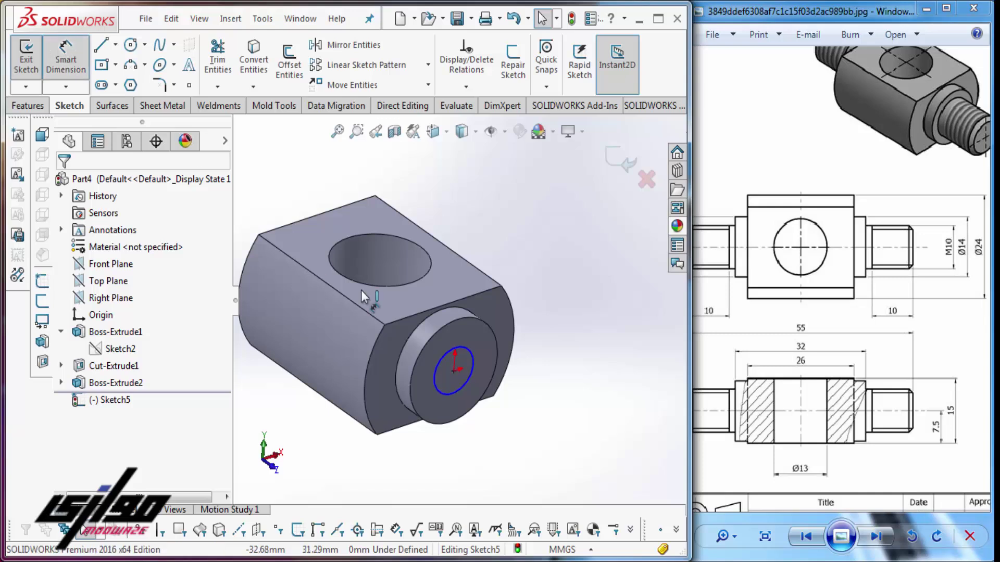
left_click(469, 382)
left_click(574, 384)
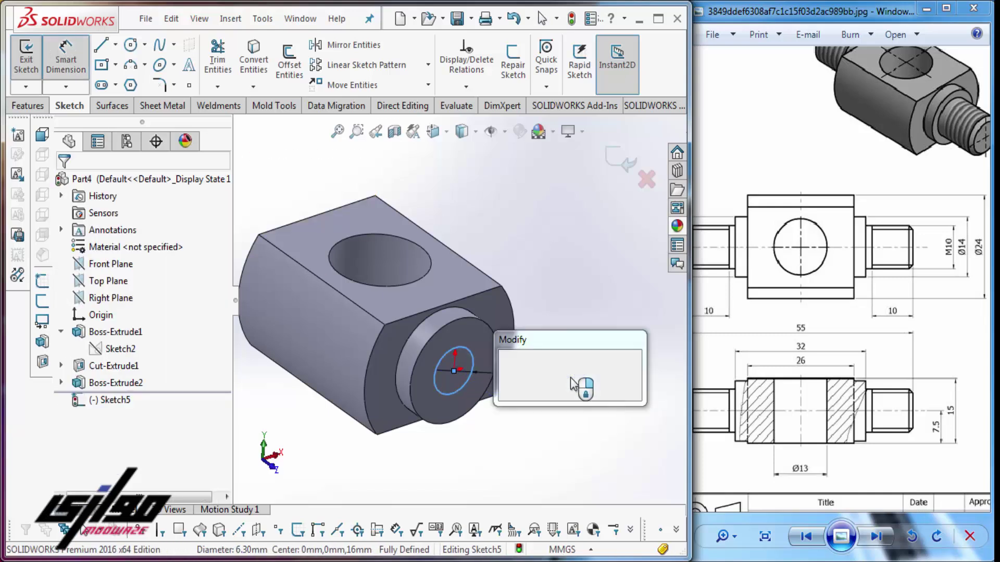
type("10")
key("Return")
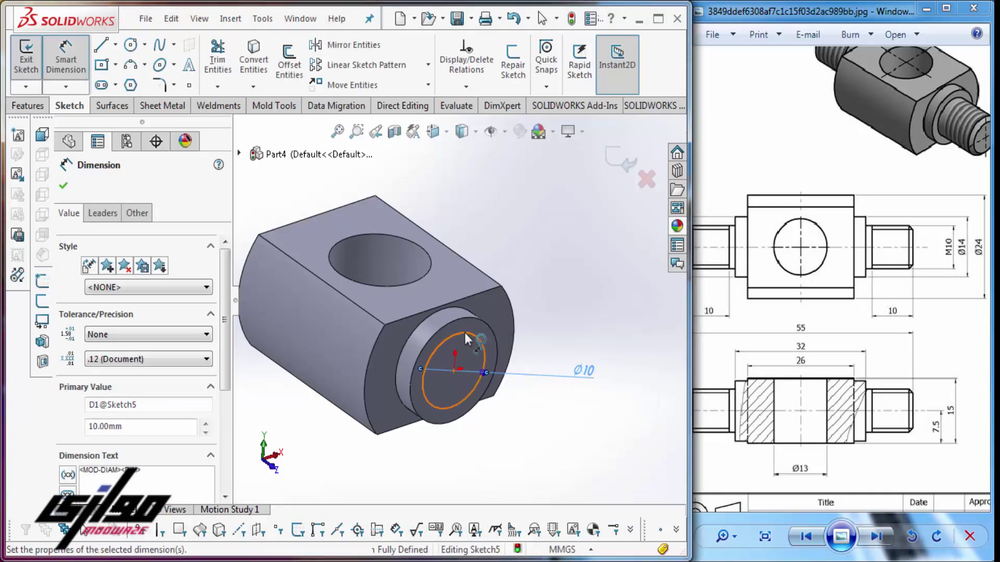
Step: Check the reference drawing sizes and confirm the Ø10 circle diameter
scroll(479, 359, "up", 2)
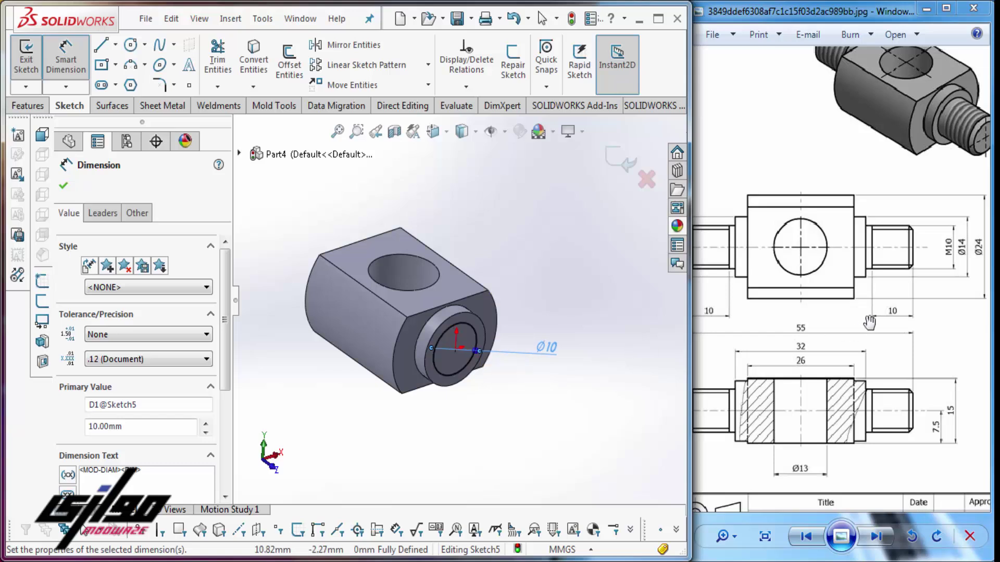
left_click(912, 268)
scroll(918, 266, "up", 3)
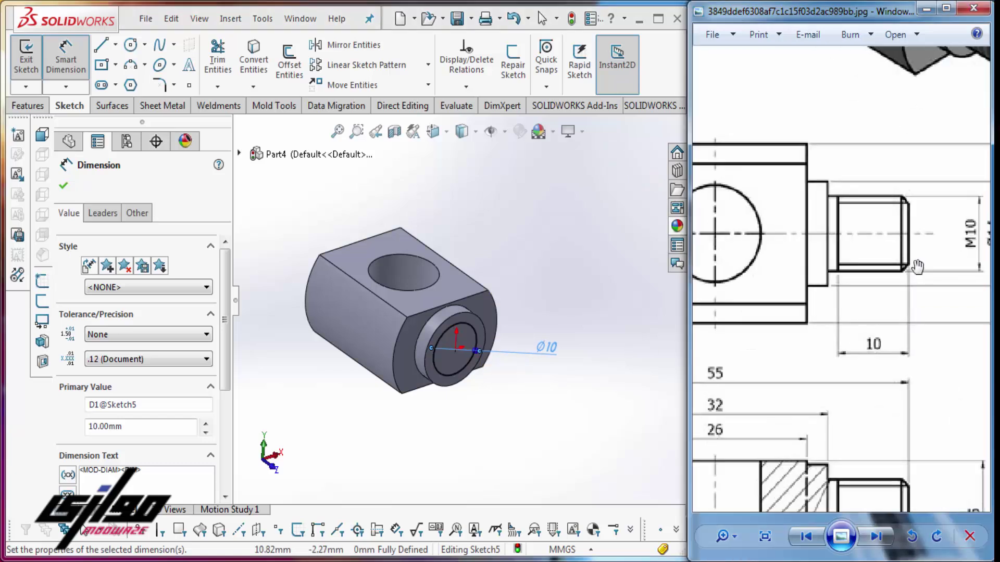
double_click(545, 347)
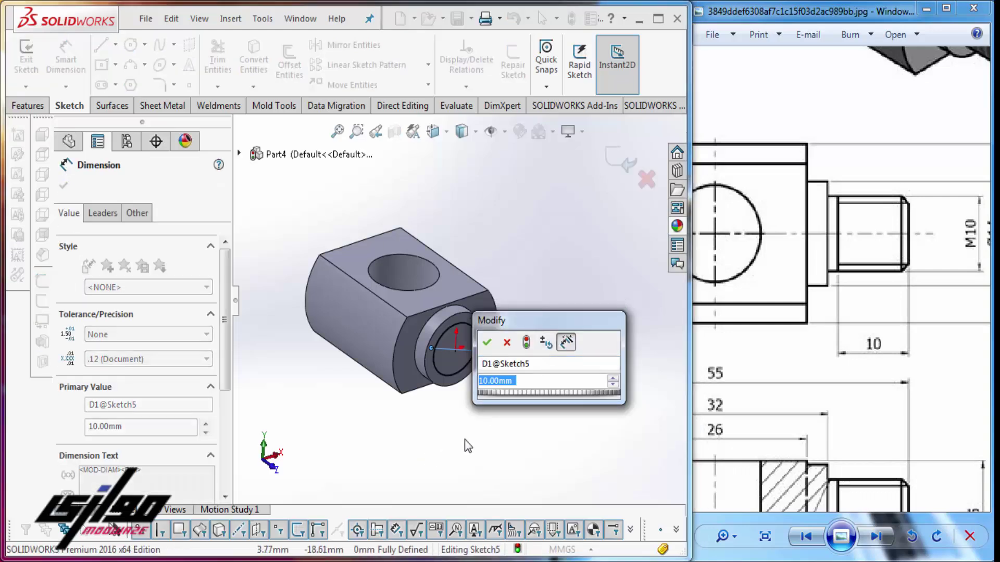
left_click(852, 557)
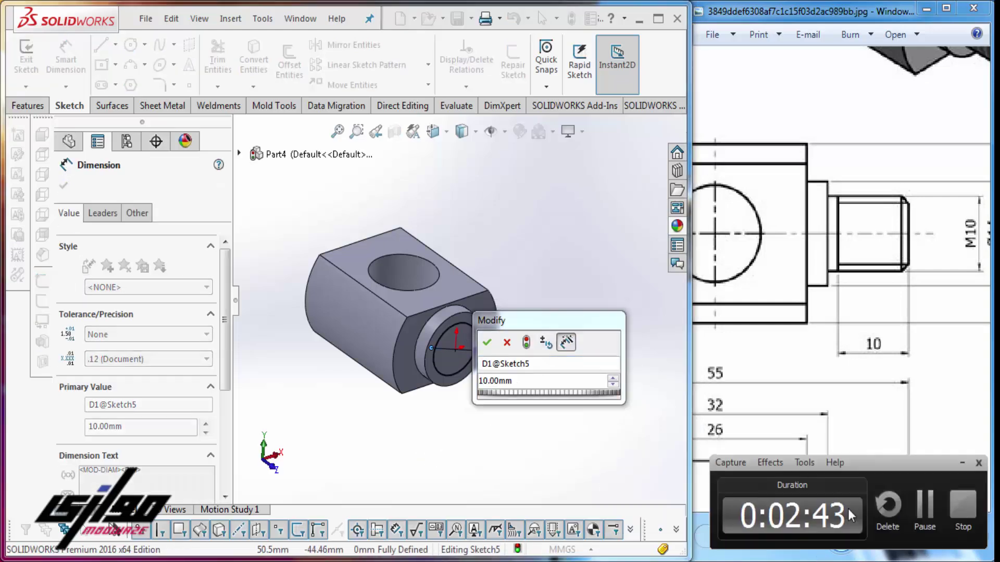
left_click(917, 517)
left_click(487, 342)
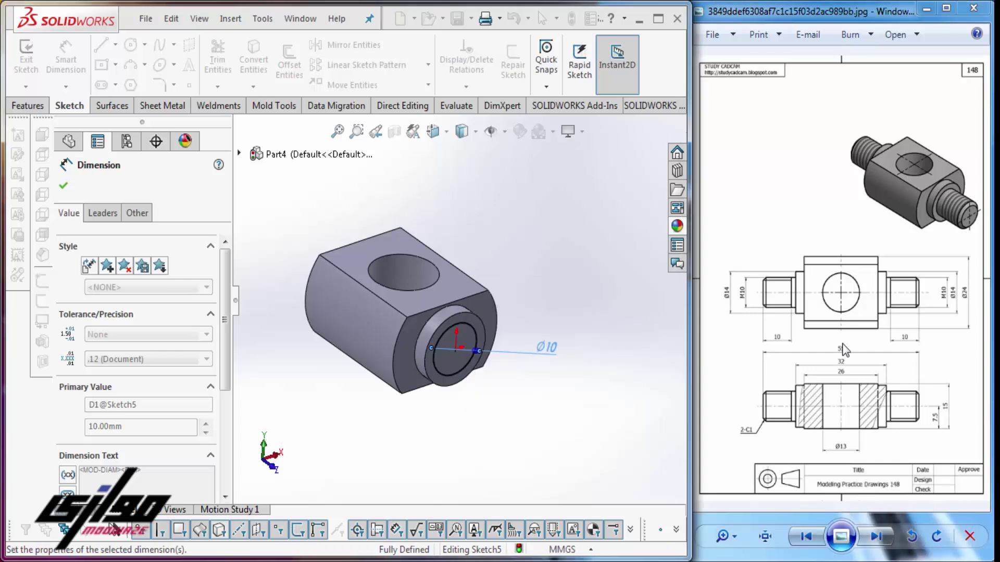
scroll(868, 363, "up", 2)
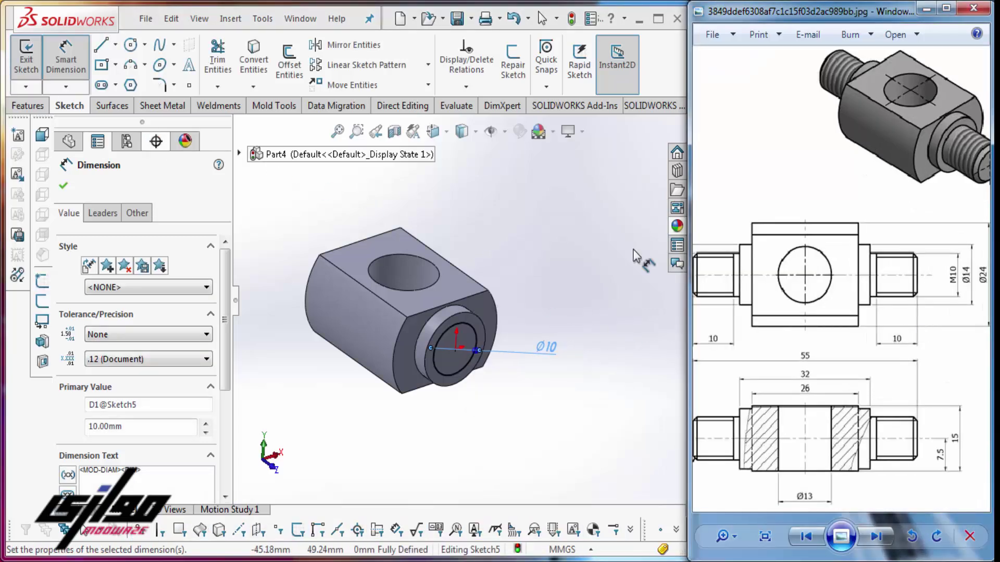
left_click_drag(919, 340, 929, 319)
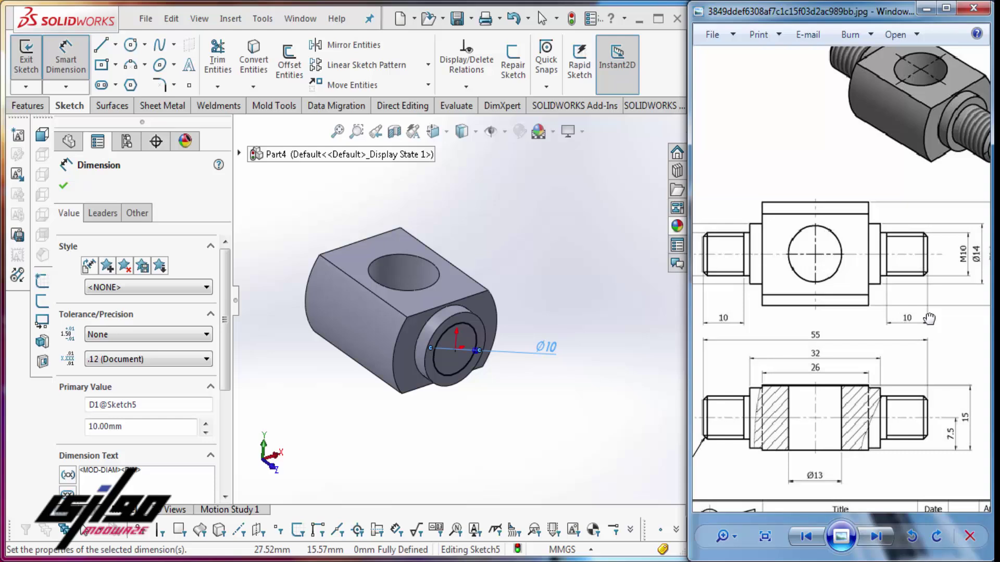
left_click(28, 106)
Step: Extrude the Ø10 circle (55-32)/2 = 11.50 mm from the collar as Boss-Extrude3
left_click(42, 78)
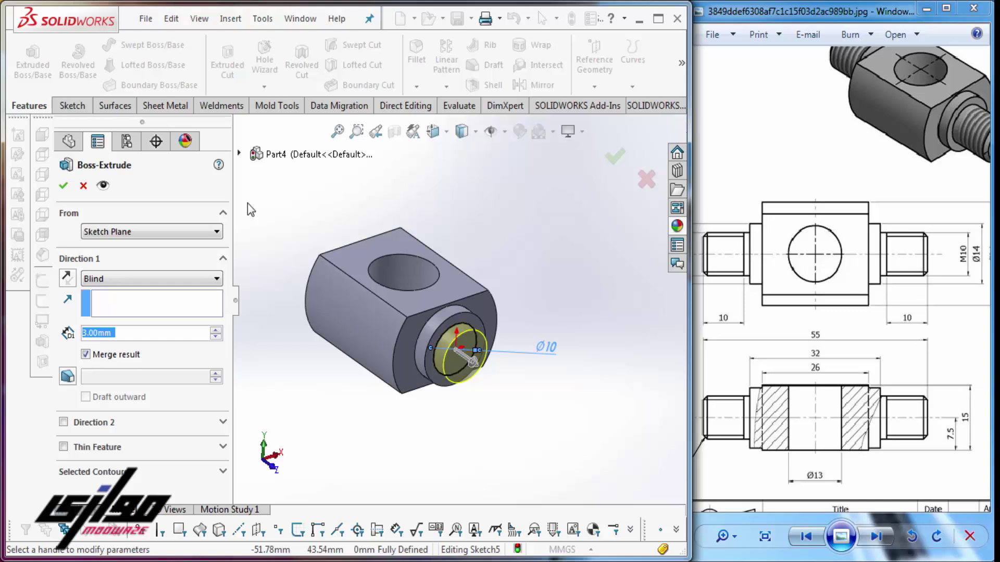
type("55-")
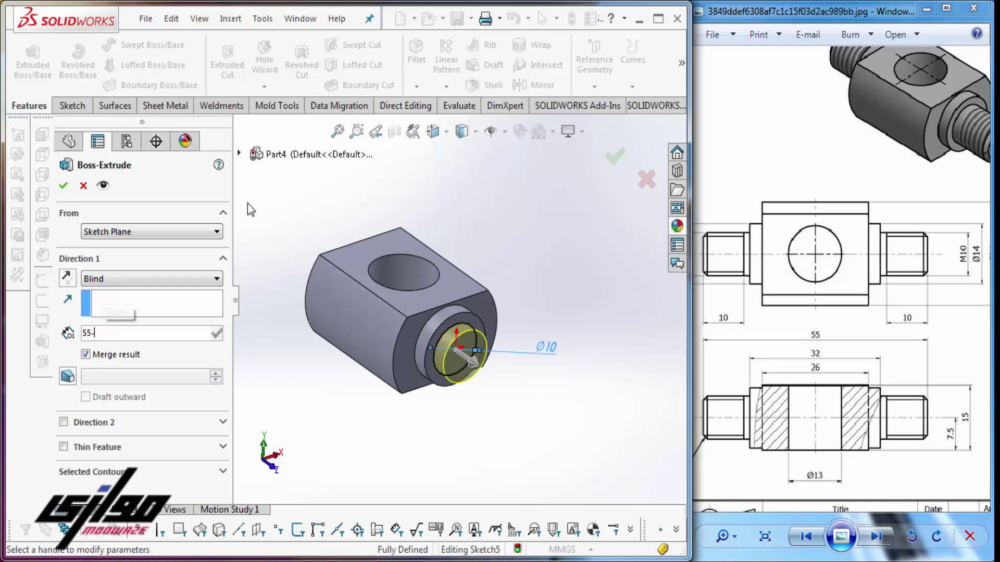
type("32")
key("Return")
type("2")
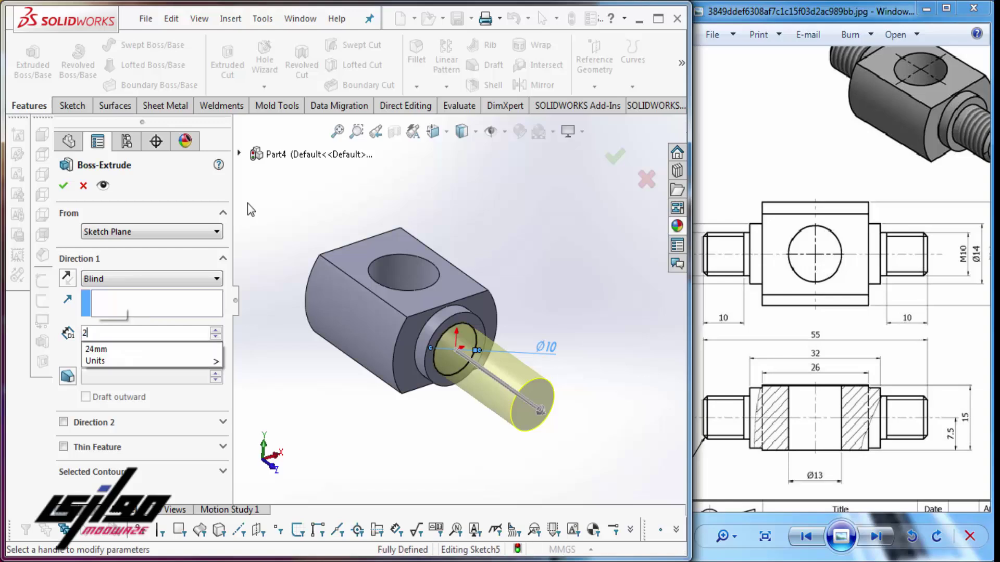
type("3-")
key("BackSpace")
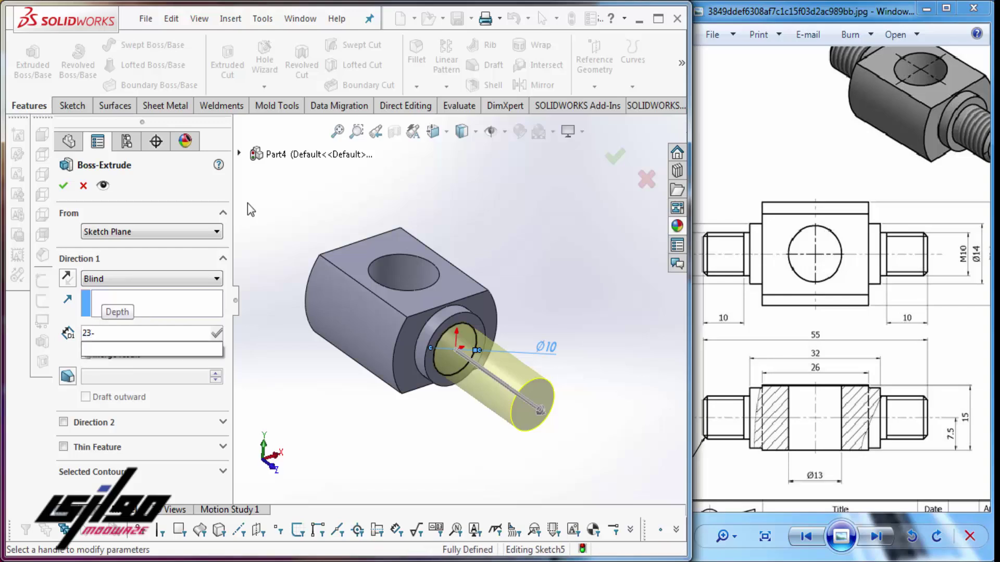
type("/2")
key("Return")
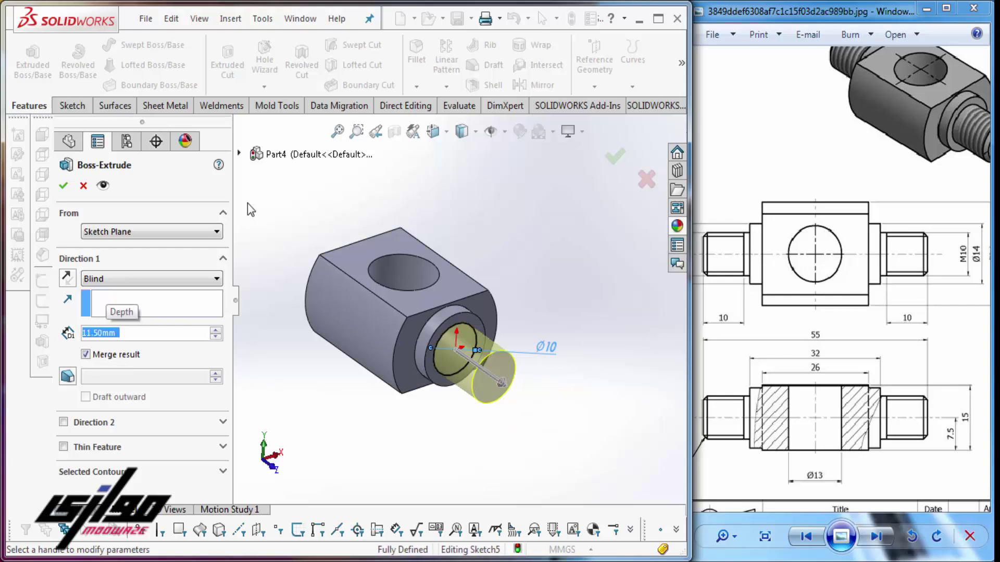
left_click(63, 185)
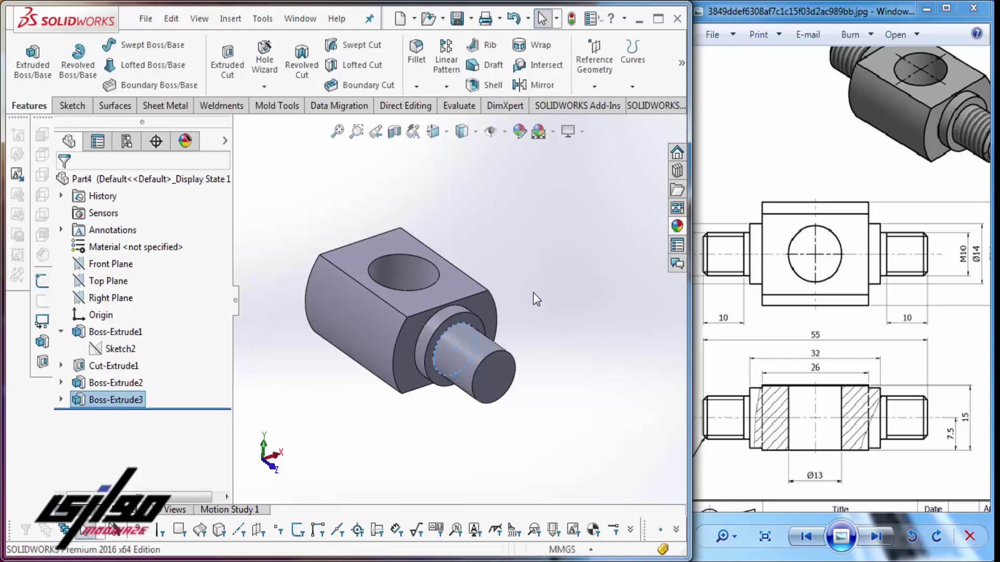
scroll(534, 293, "up", 2)
middle_click_drag(351, 330, 421, 247)
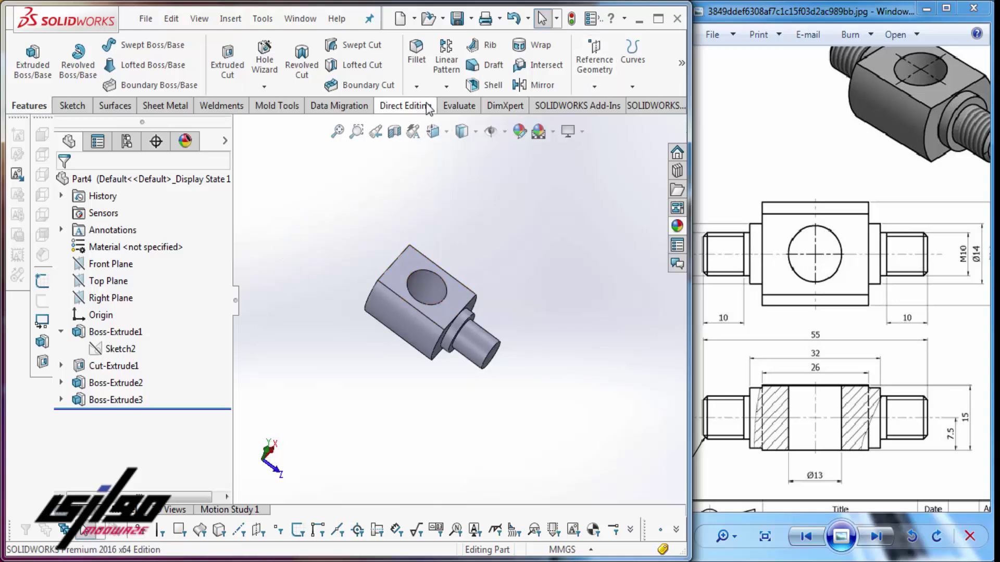
Step: Start a Mirror across the Front Plane, trying the body, face and feature selection modes
left_click(530, 88)
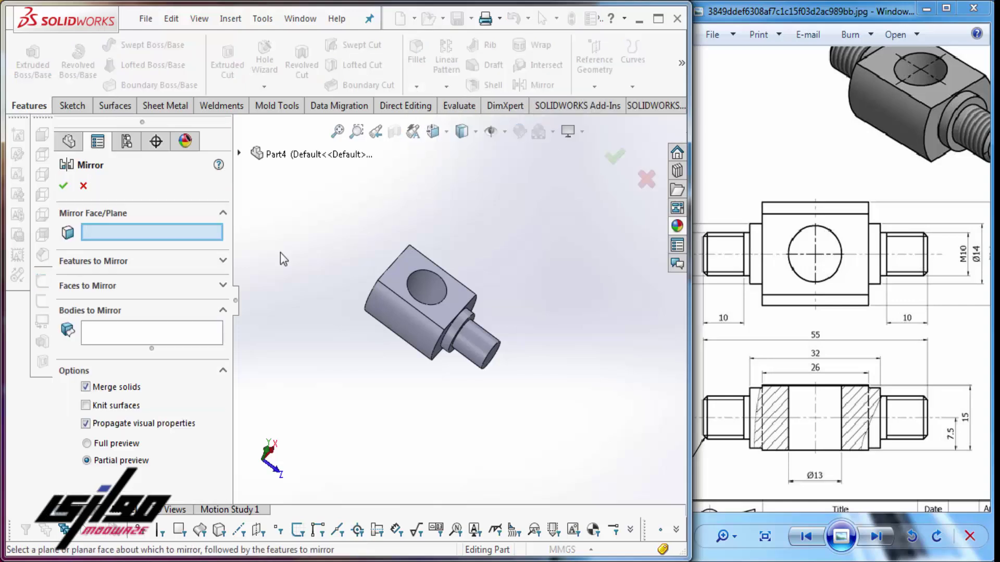
left_click(241, 154)
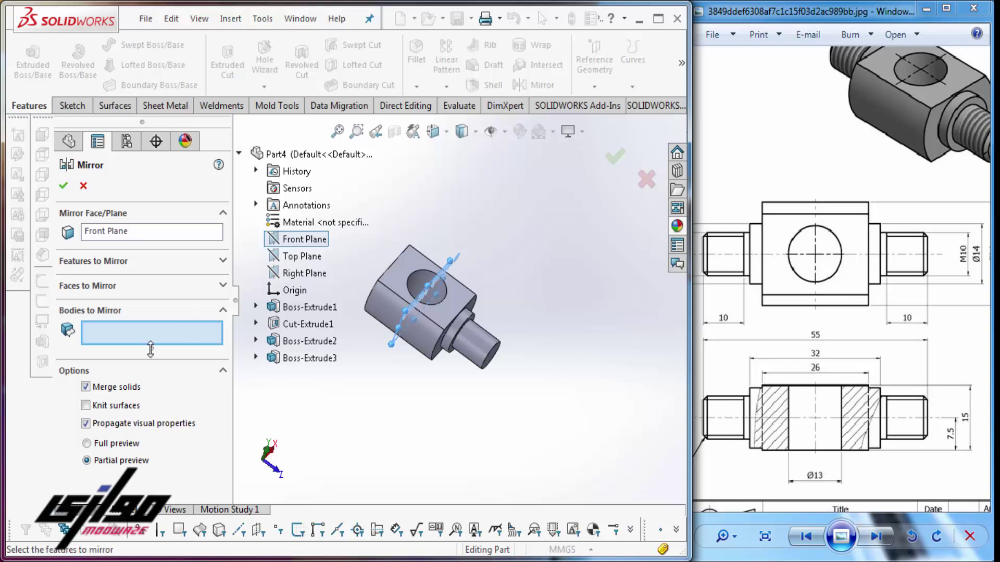
left_click(480, 358)
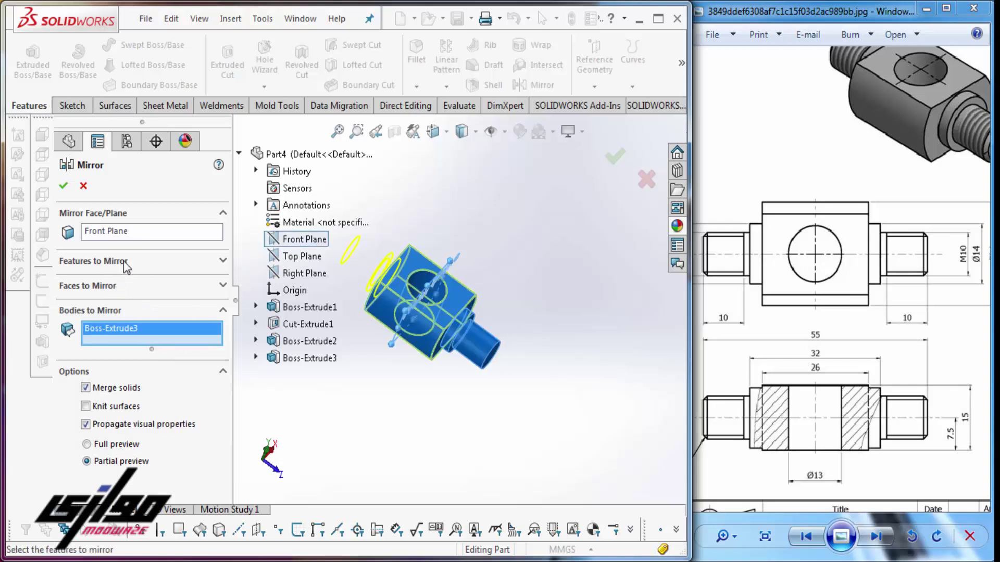
left_click(126, 267)
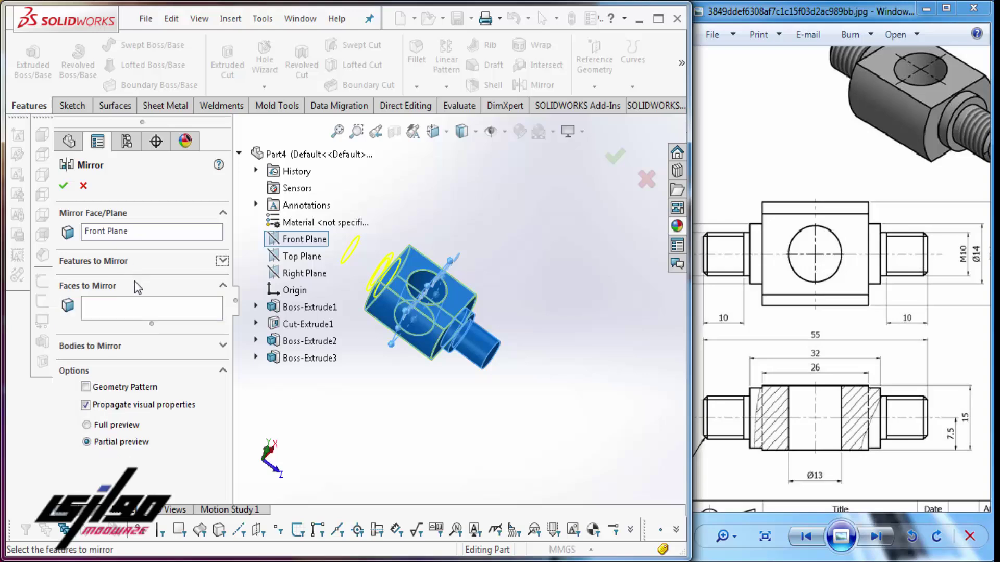
left_click(221, 261)
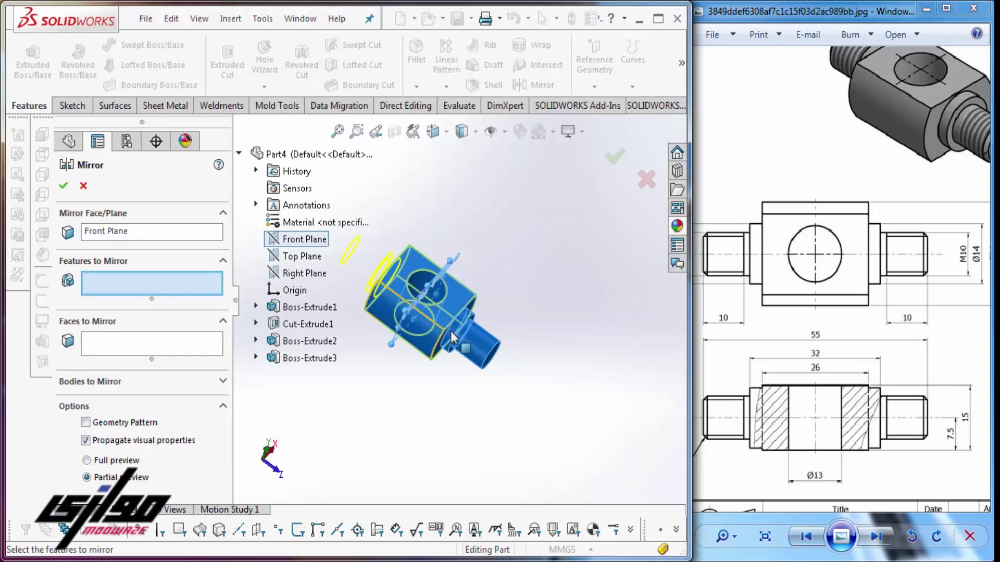
scroll(453, 330, "down", 2)
left_click(144, 383)
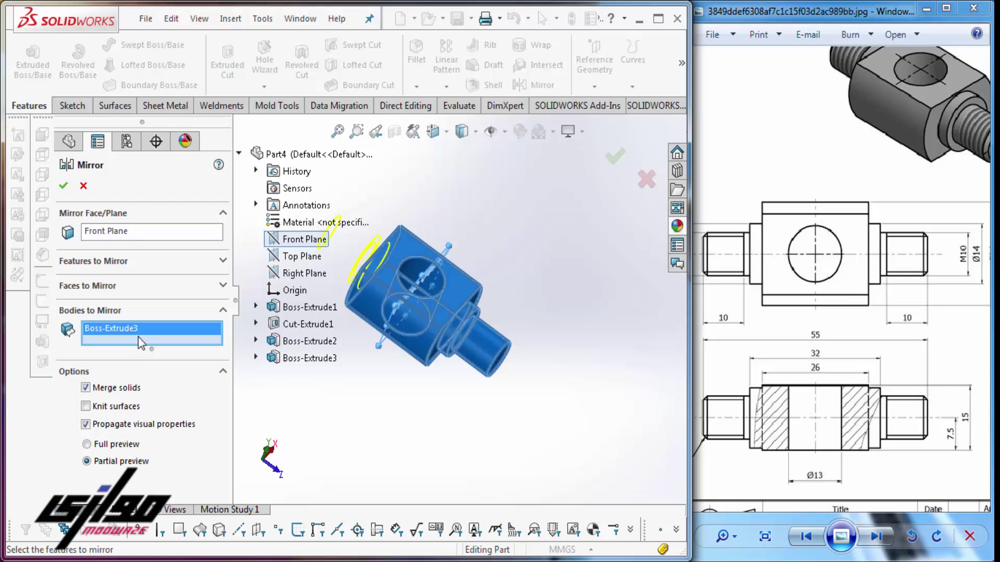
Step: Clear the mirrored bodies and mirror features Boss-Extrude3 and Boss-Extrude2 instead
right_click(138, 337)
left_click(198, 357)
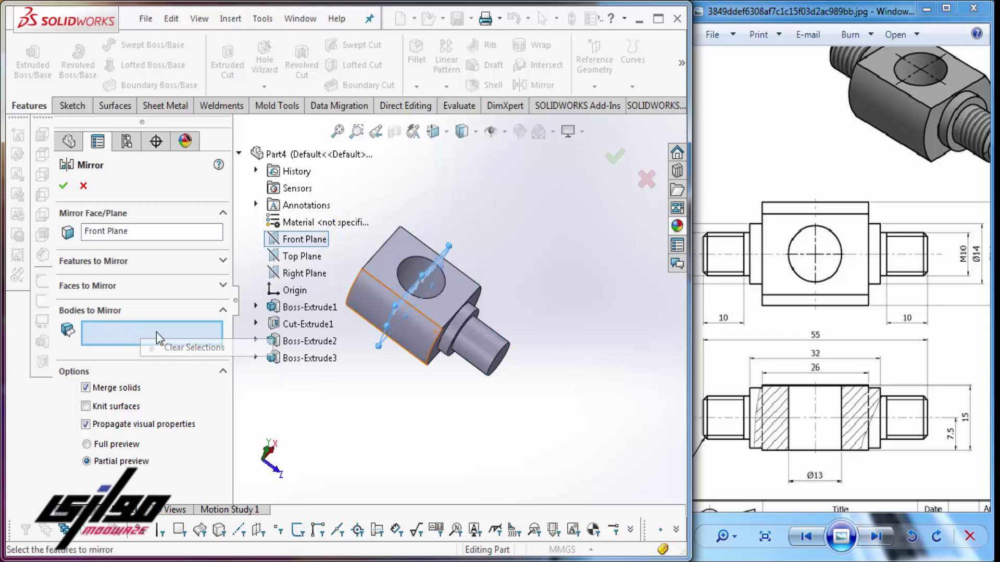
left_click(107, 265)
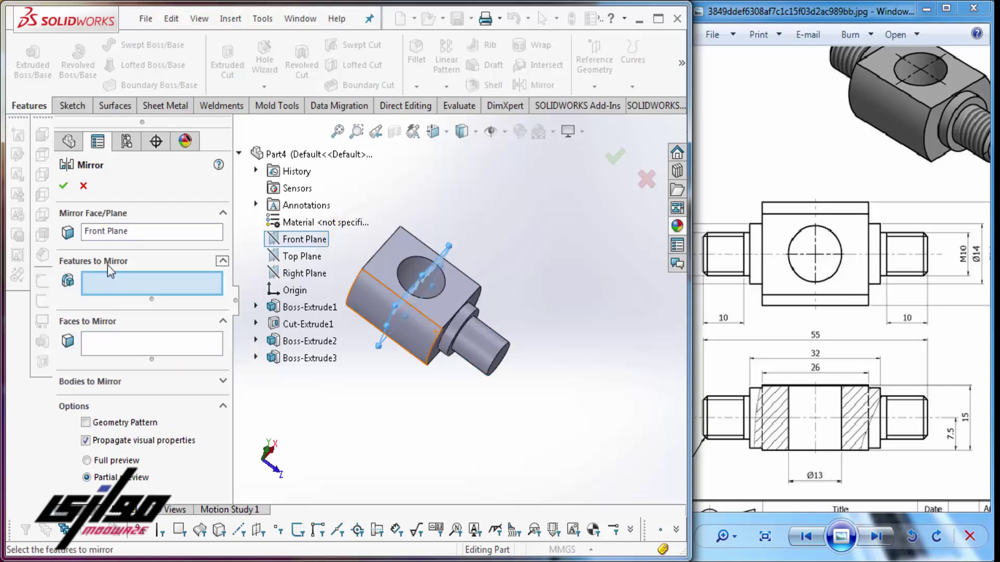
left_click(477, 358)
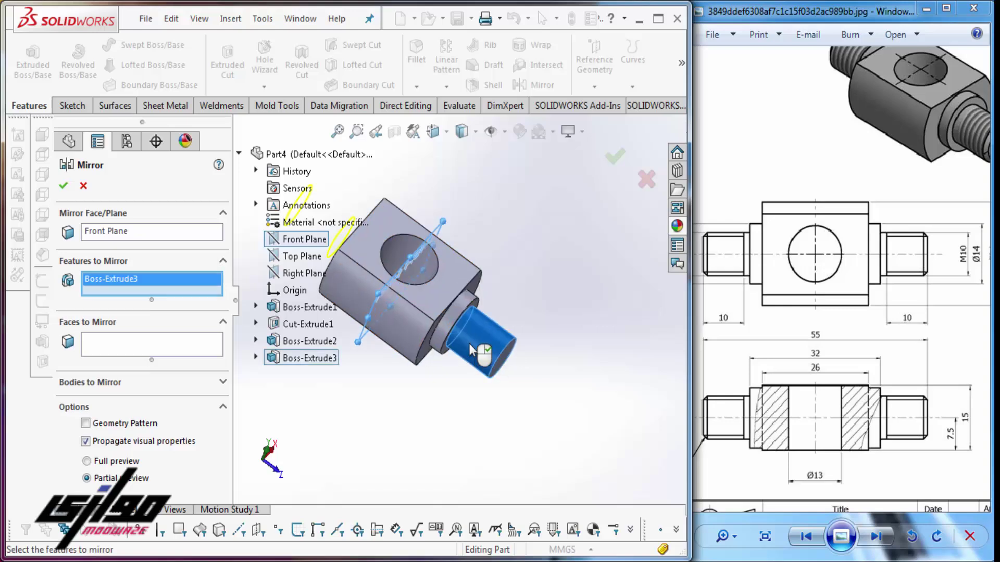
scroll(448, 315, "down", 3)
left_click(448, 312)
scroll(448, 313, "up", 3)
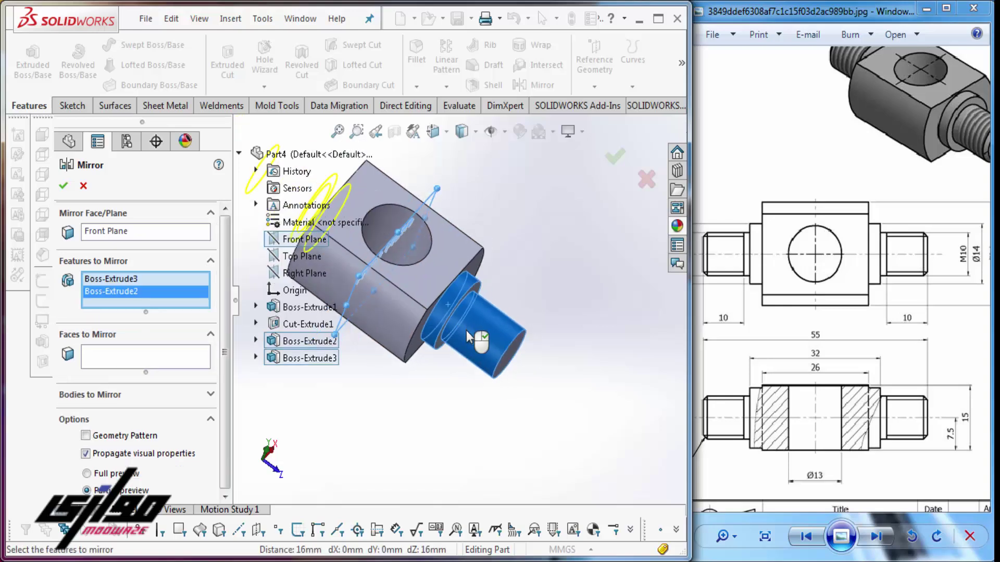
left_click(615, 165)
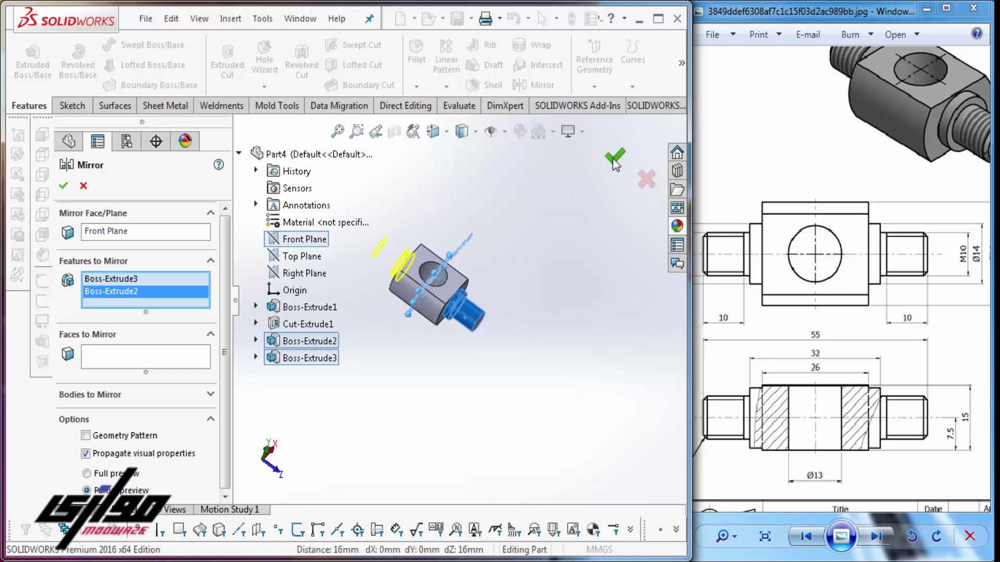
mouse_move(447, 362)
middle_mouse_down()
mouse_move(438, 323)
mouse_move(444, 350)
mouse_move(469, 330)
middle_mouse_up()
scroll(480, 292, "down", 2)
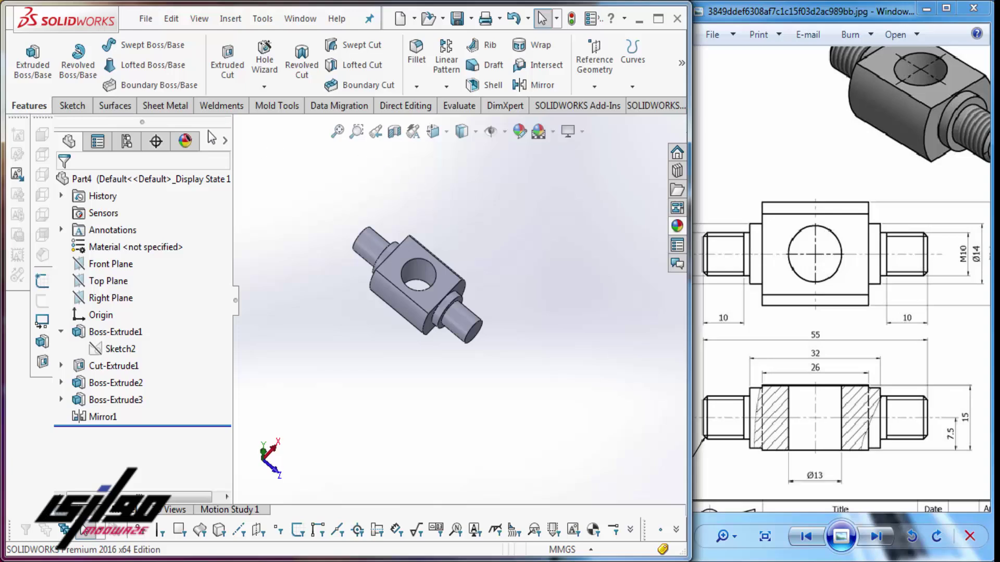
Step: Maximize the window and start a Thread on the shank with 11.5 mm depth
left_click(658, 19)
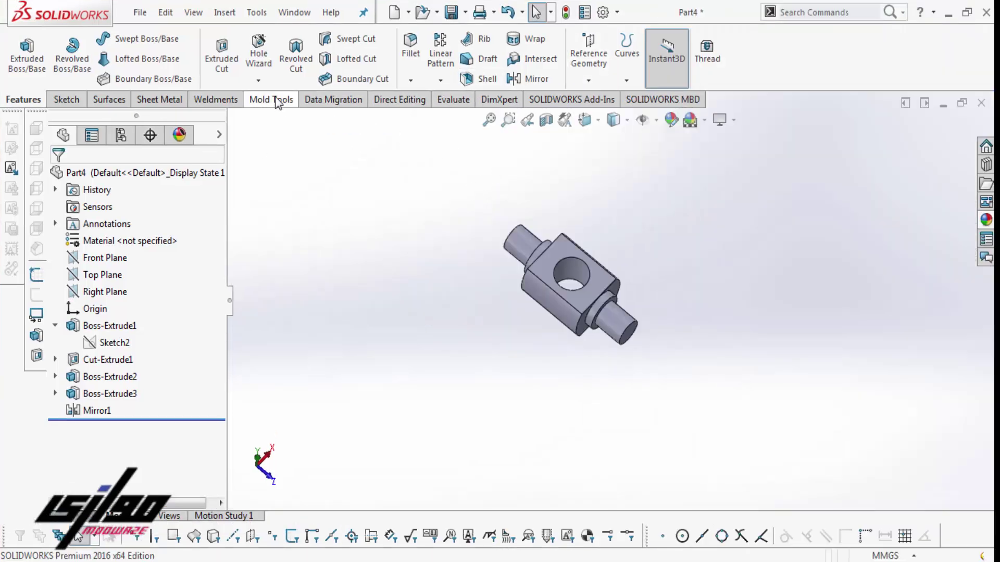
left_click(258, 80)
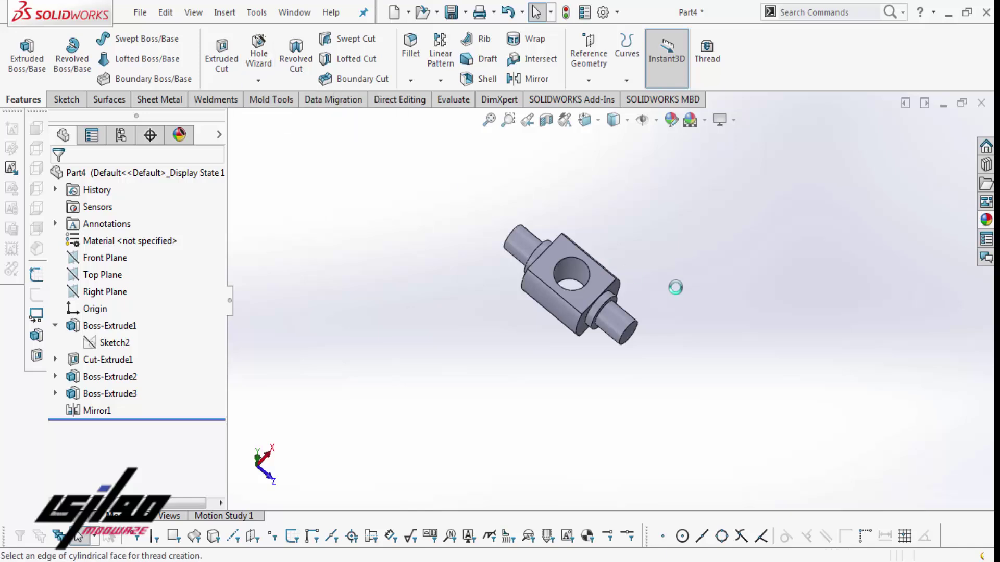
scroll(573, 348, "down", 1)
scroll(574, 348, "down", 3)
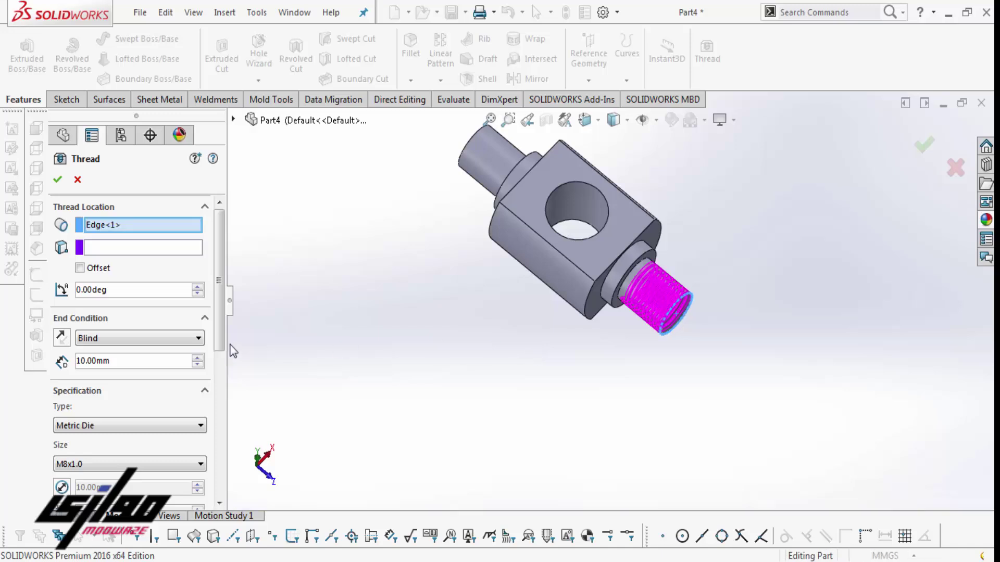
mouse_move(222, 306)
left_mouse_down()
mouse_move(219, 323)
mouse_move(220, 287)
left_mouse_up()
double_click(142, 360)
type("11.5")
key("Return")
Step: Set the thread size to M10x1.5 and confirm the first shank's thread
left_click_drag(218, 300, 209, 356)
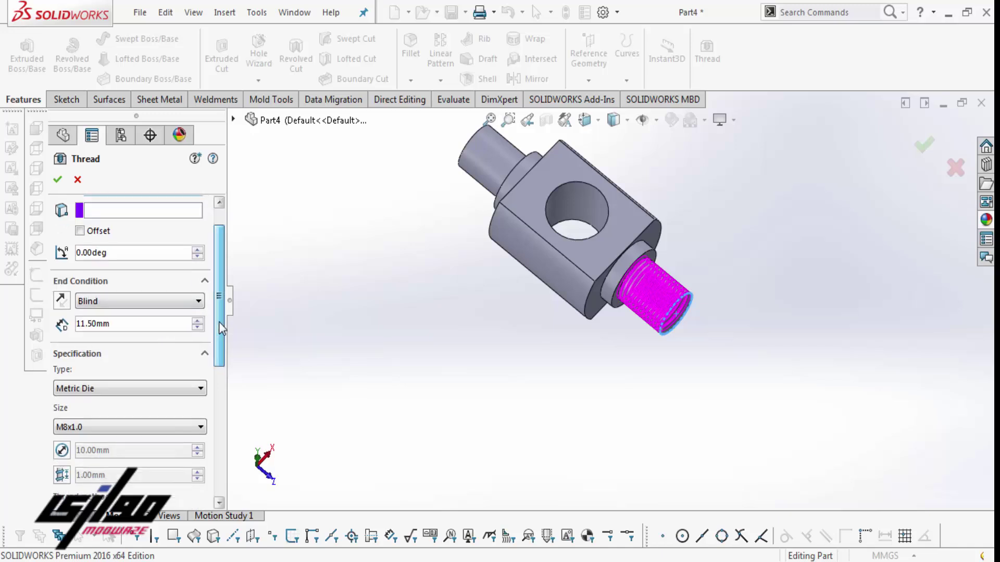
left_click(158, 364)
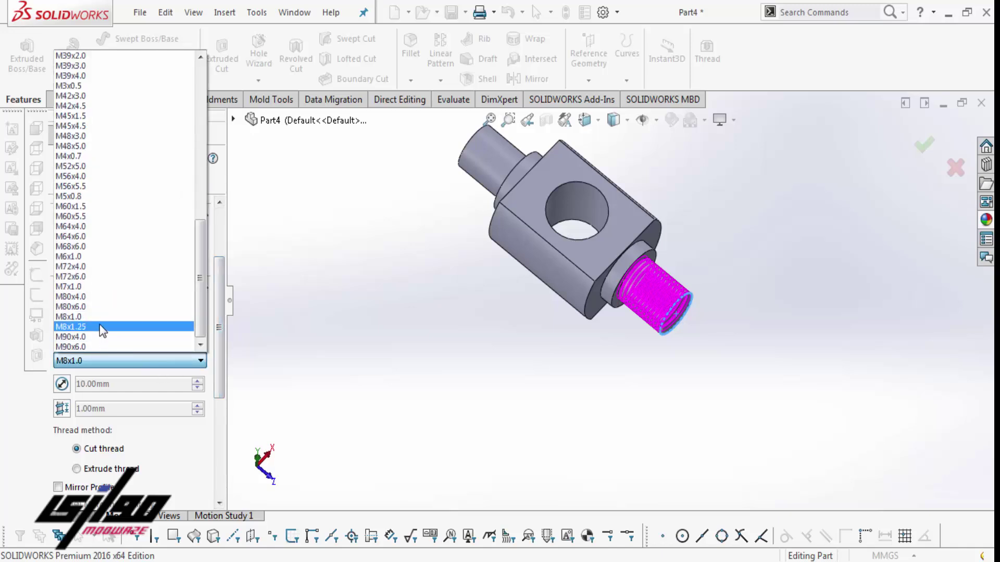
scroll(99, 324, "up", 3)
scroll(99, 324, "up", 3)
scroll(99, 319, "up", 3)
scroll(99, 323, "up", 3)
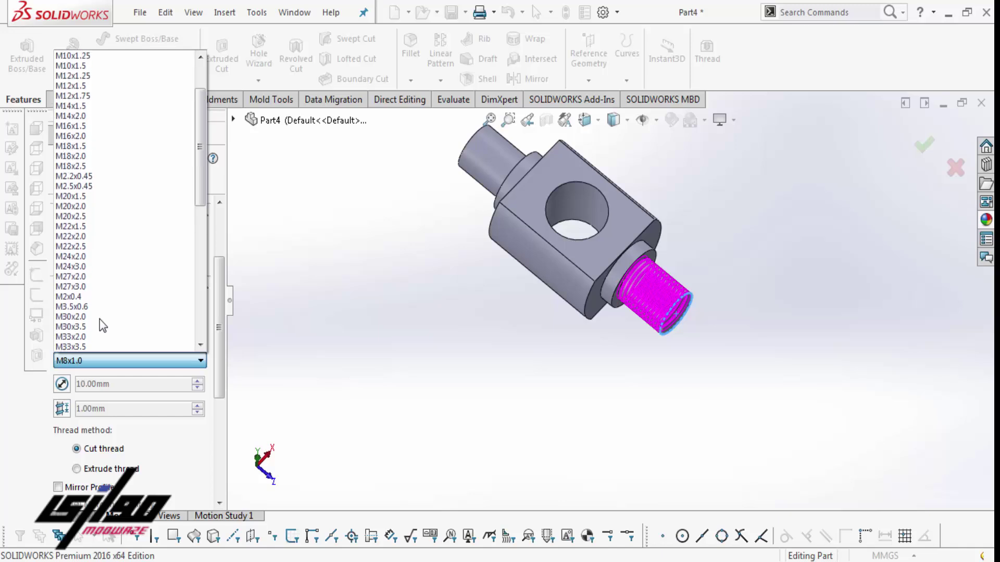
scroll(97, 265, "up", 1)
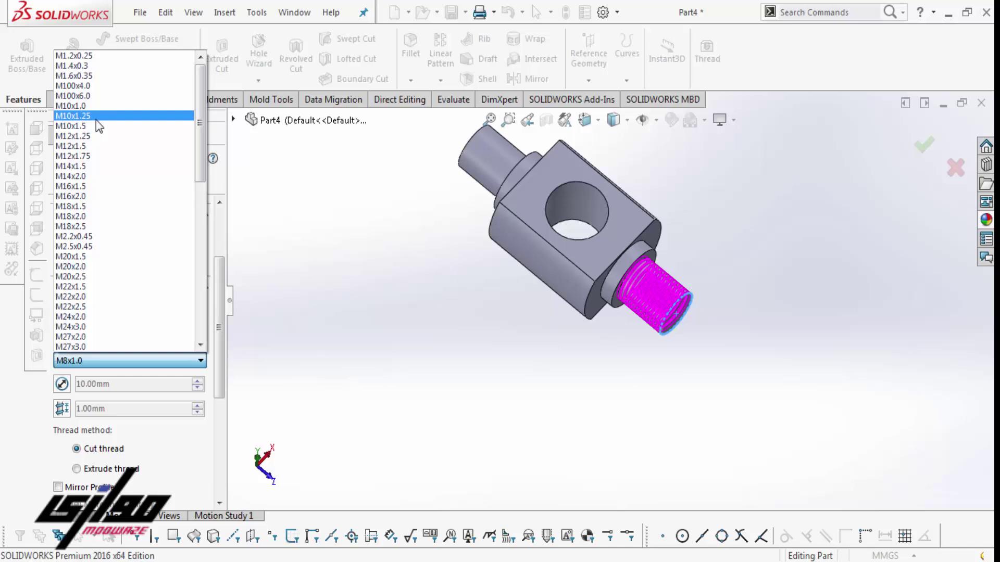
left_click(96, 126)
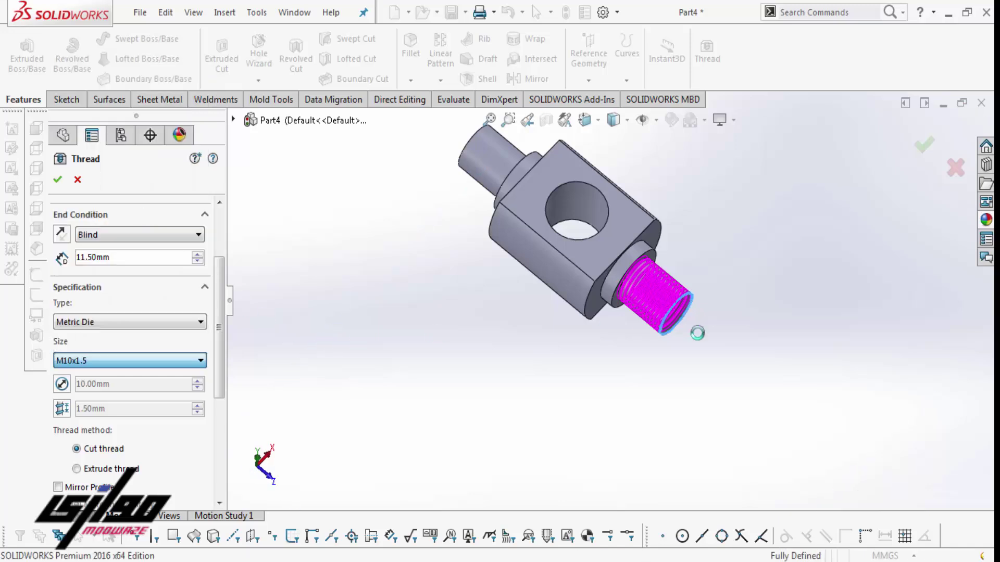
scroll(672, 315, "down", 2)
scroll(665, 311, "down", 2)
scroll(665, 313, "down", 2)
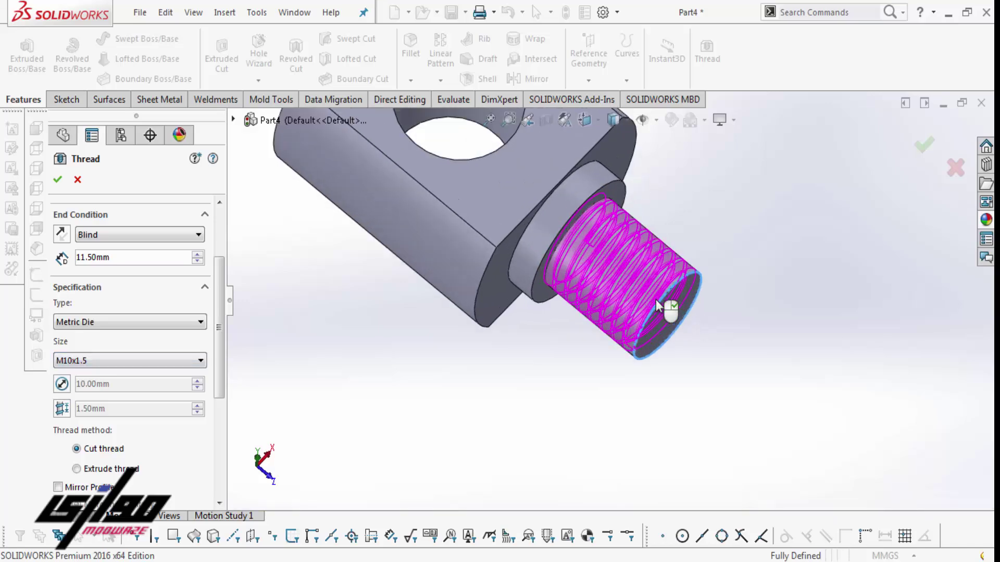
scroll(646, 316, "down", 3)
scroll(614, 312, "up", 2)
scroll(573, 312, "up", 3)
scroll(536, 324, "up", 2)
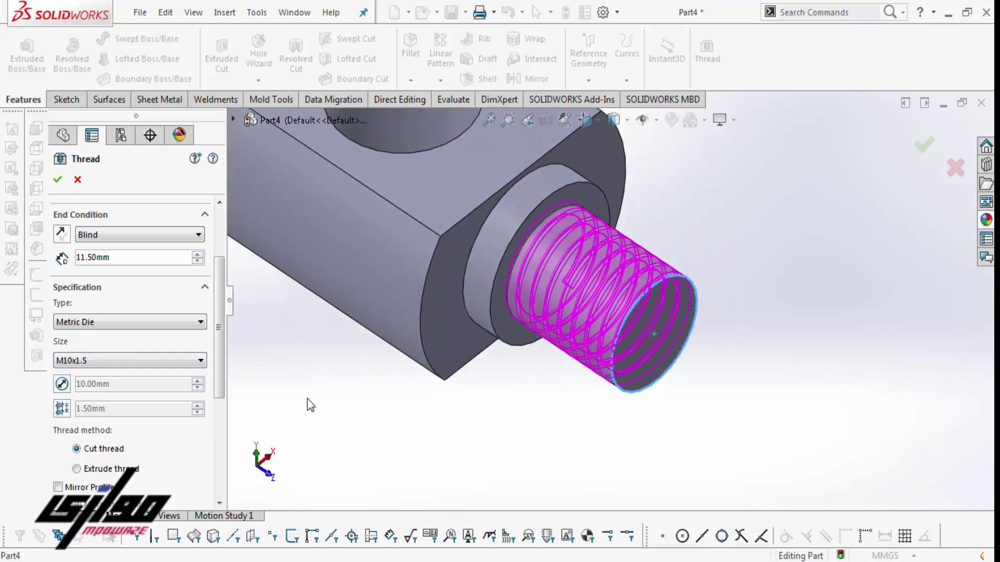
left_click(61, 184)
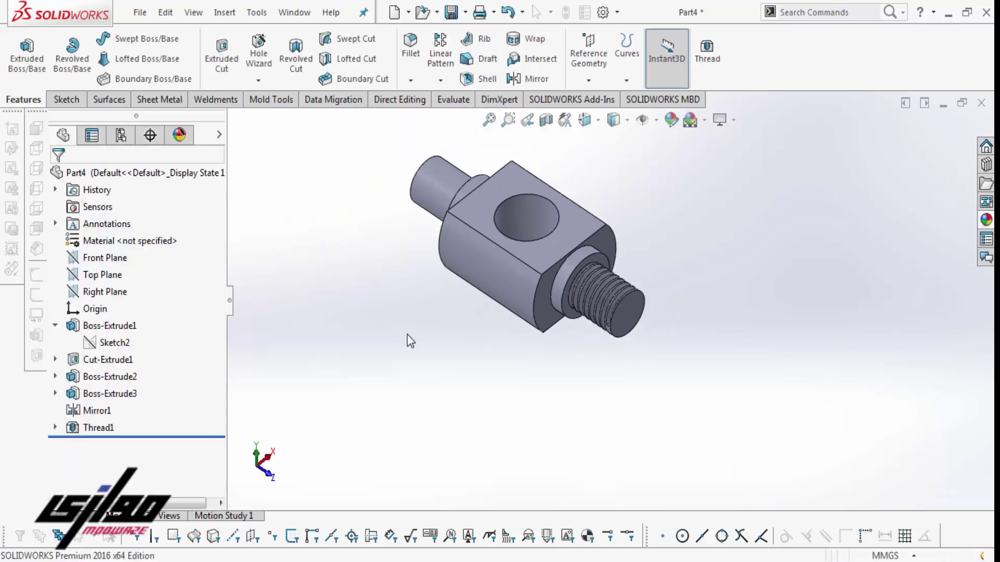
Step: Add a second M10x1.5, 11.50 mm thread on the unthreaded shank's end edge
mouse_move(469, 335)
middle_mouse_down()
mouse_move(507, 345)
mouse_move(542, 267)
middle_mouse_up()
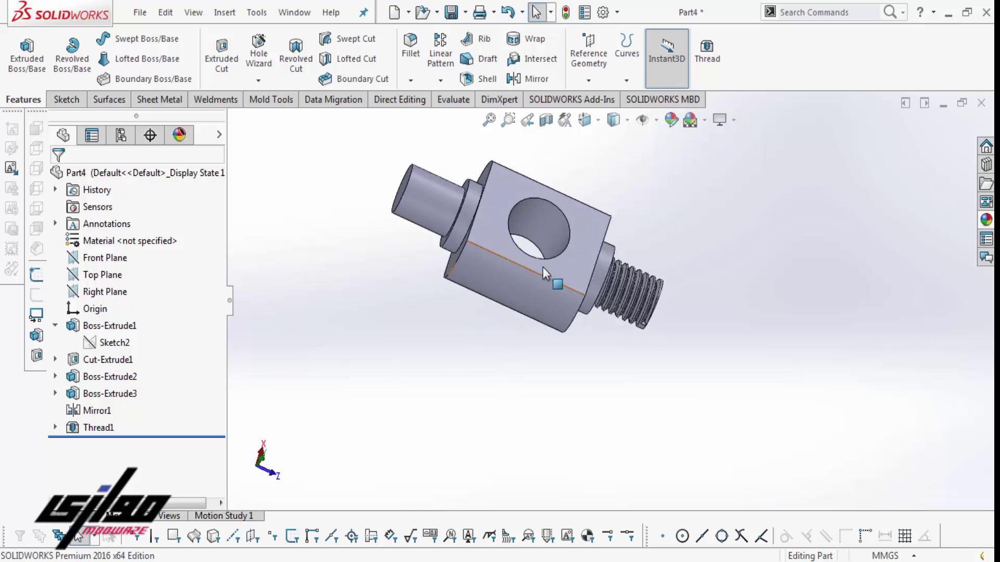
scroll(486, 242, "down", 3)
scroll(485, 242, "down", 2)
scroll(338, 189, "up", 2)
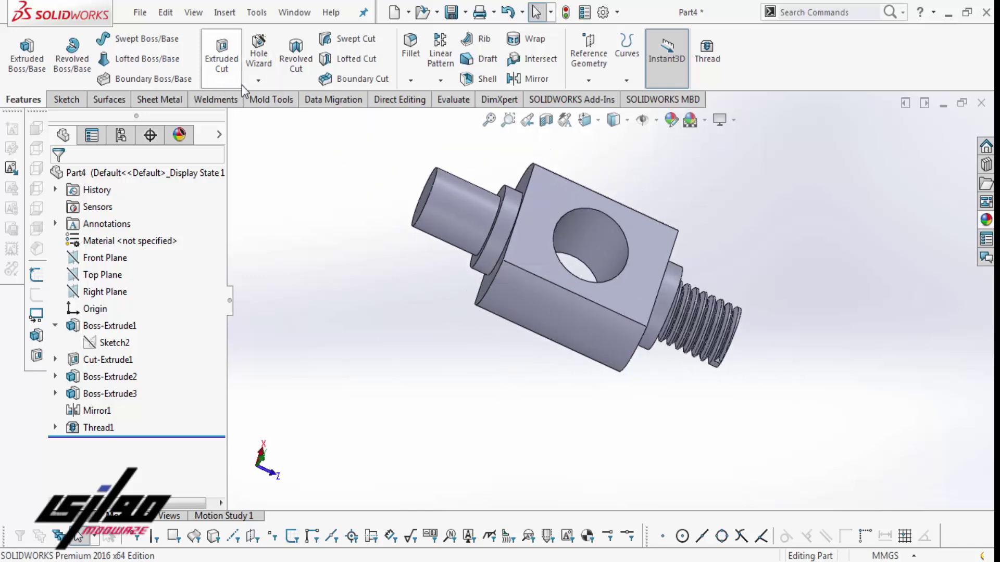
left_click(259, 80)
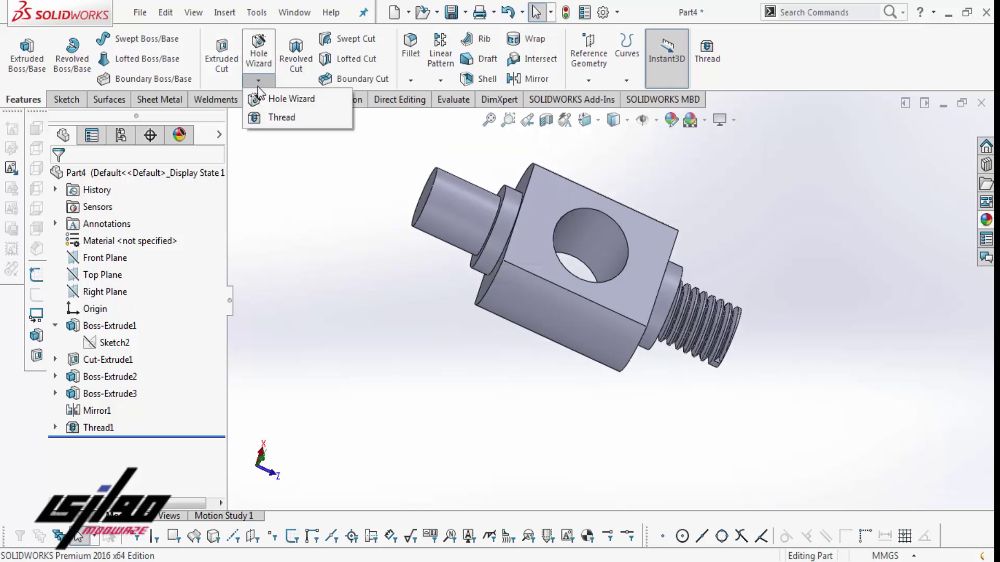
left_click(287, 121)
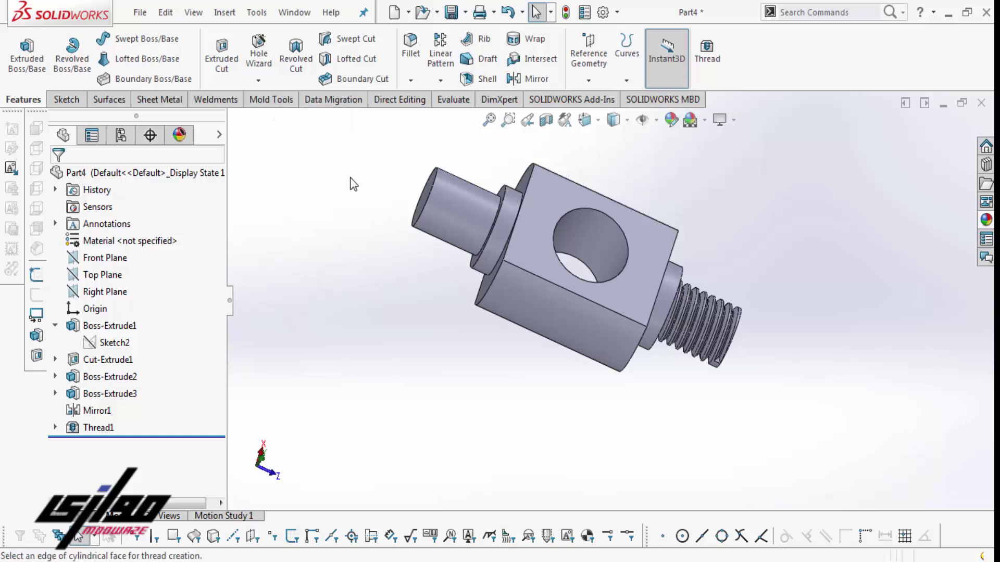
scroll(357, 186, "down", 2)
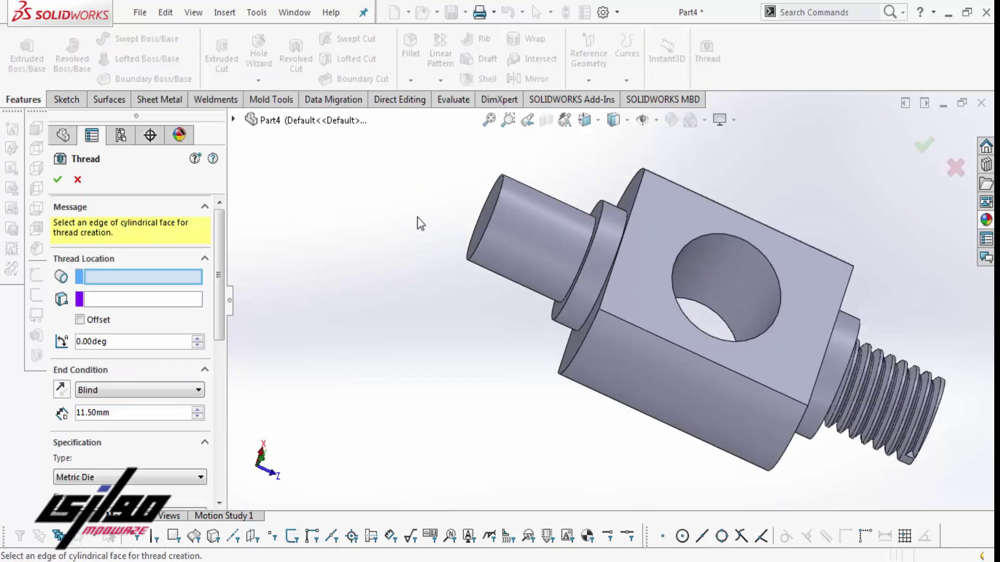
left_click(490, 217)
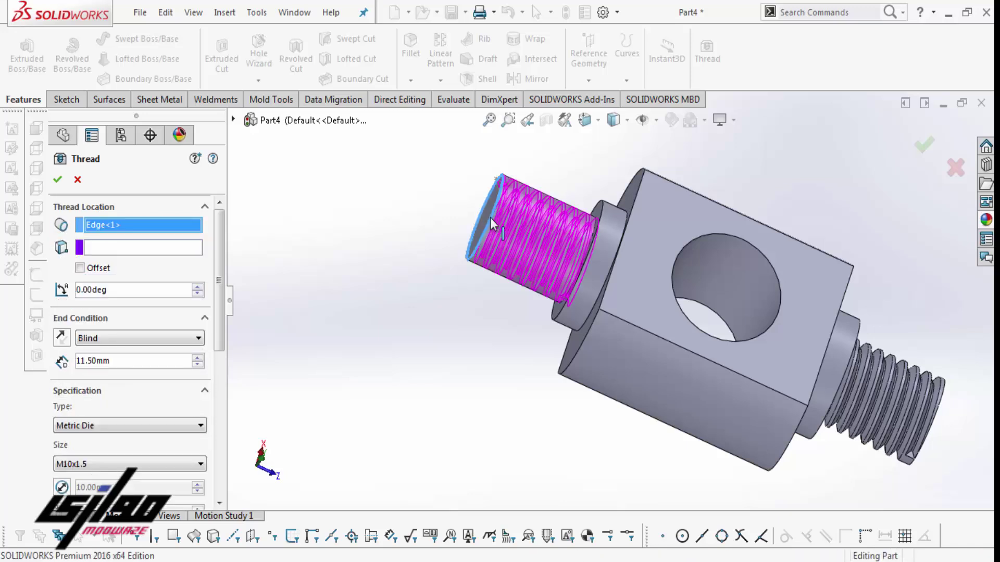
scroll(219, 308, "down", 3)
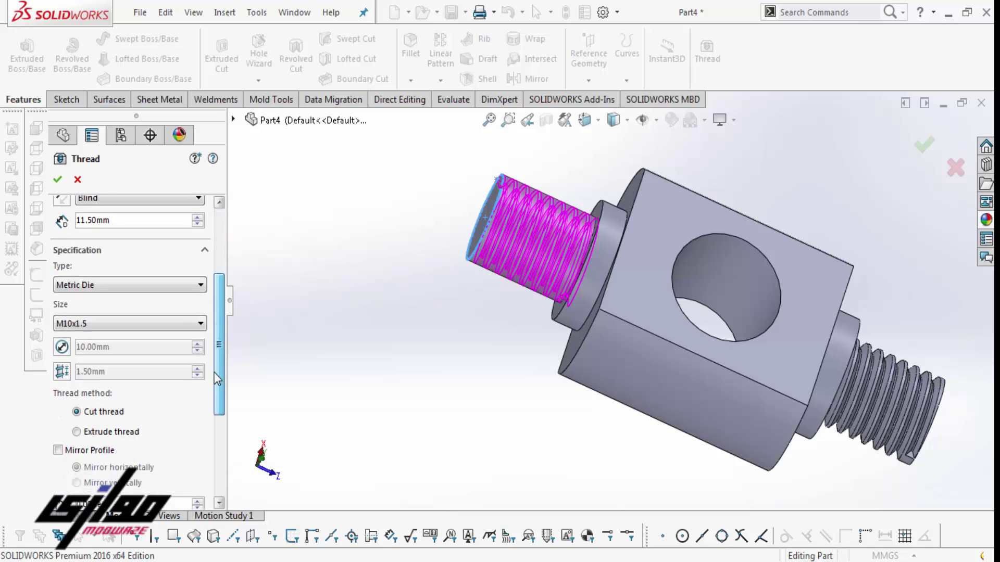
scroll(220, 308, "down", 2)
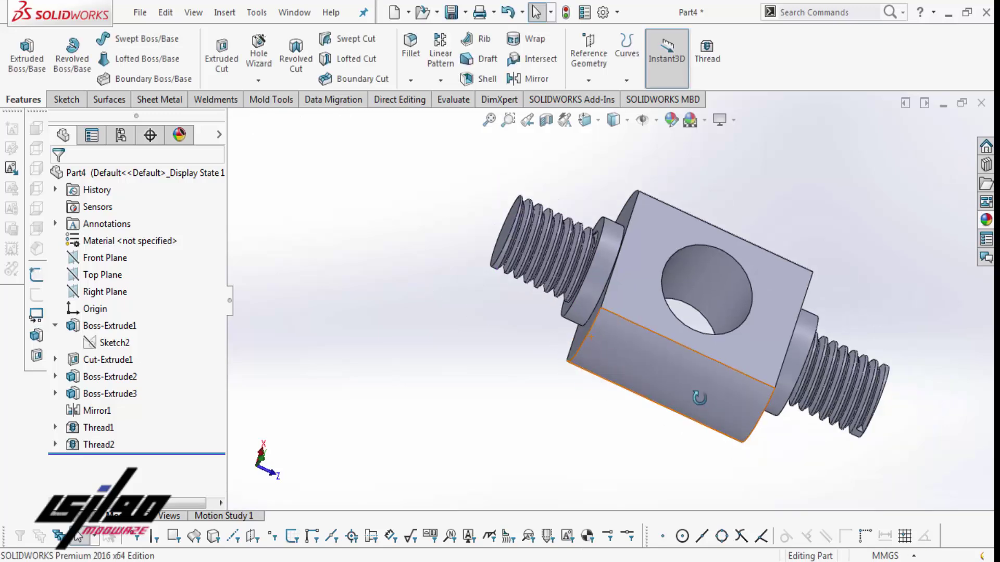
Step: Orbit the model to inspect both threaded ends
middle_click_drag(693, 398, 684, 384)
key("Escape")
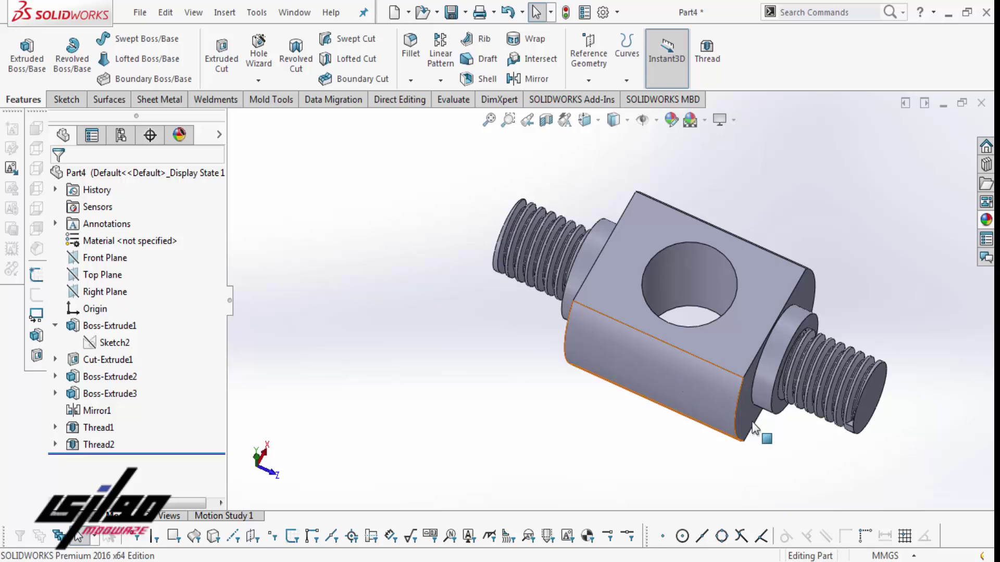
middle_click_drag(736, 406, 844, 552)
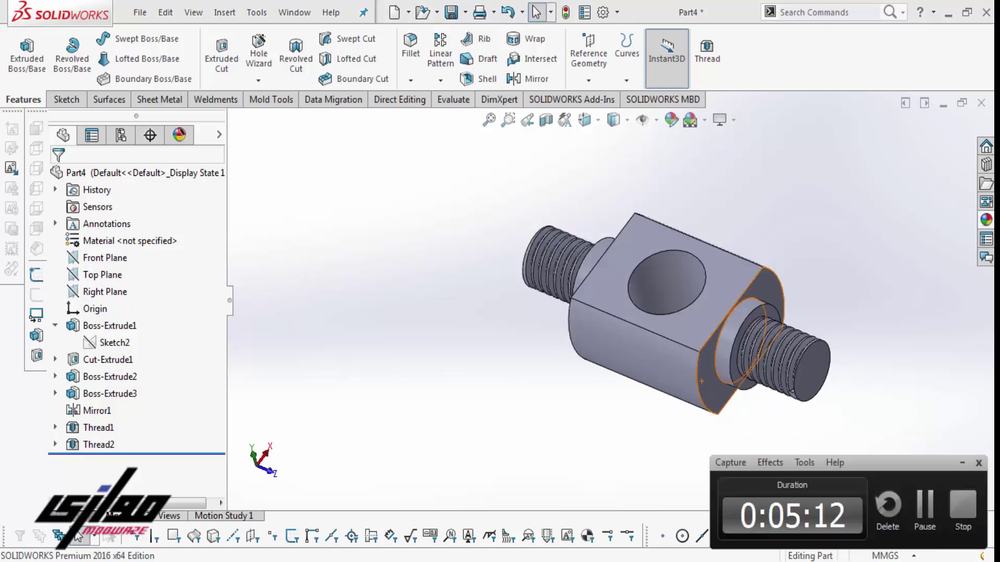